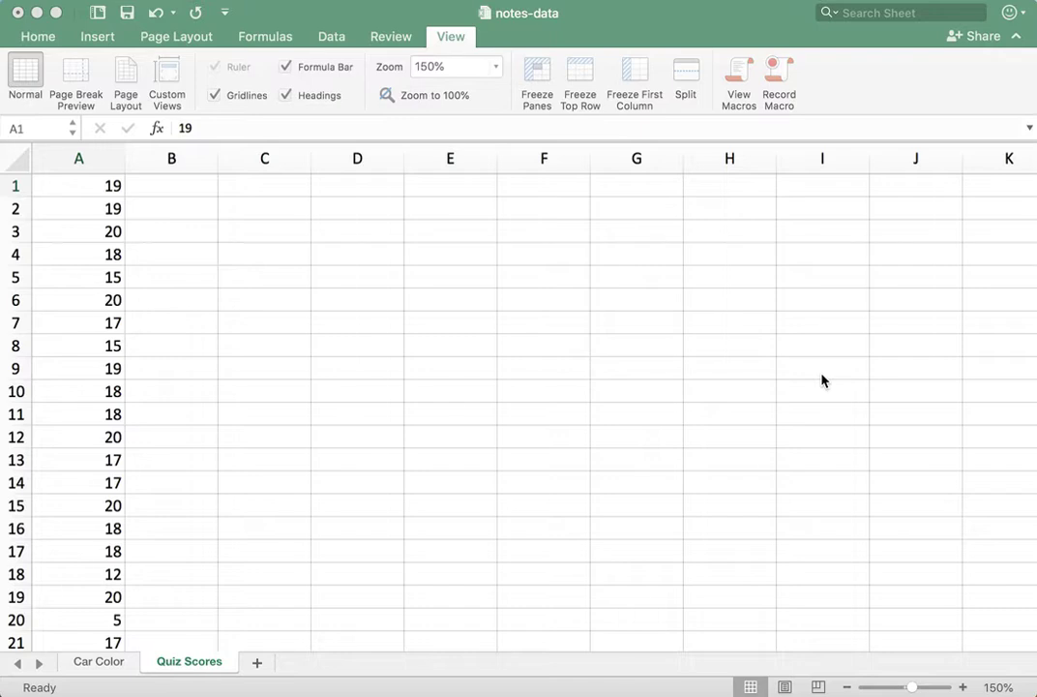
# Look through the quiz scores in column A from the first row to the last.
pyautogui.click(90, 190)
pyautogui.click(81, 160)
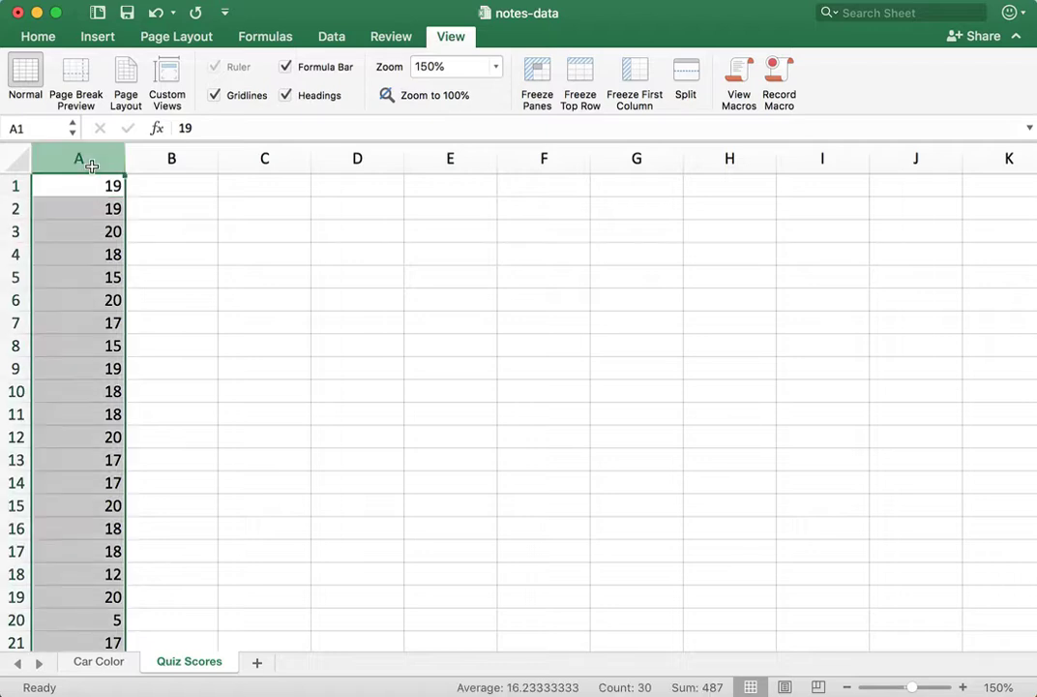
pyautogui.scroll(-5, 84, 329)
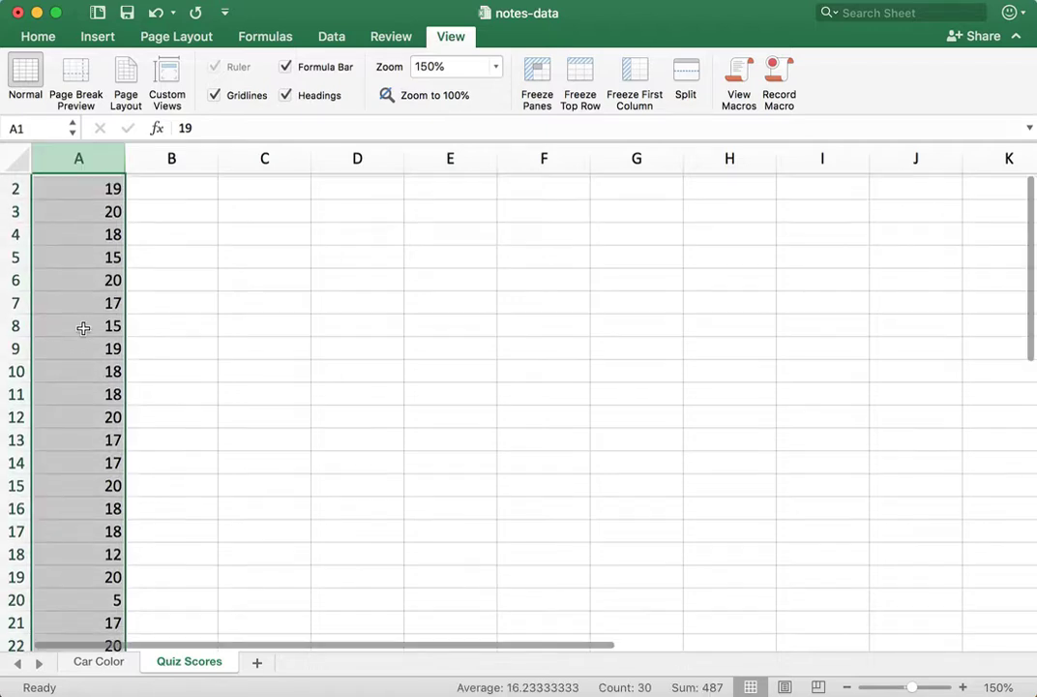
pyautogui.scroll(-5, 84, 329)
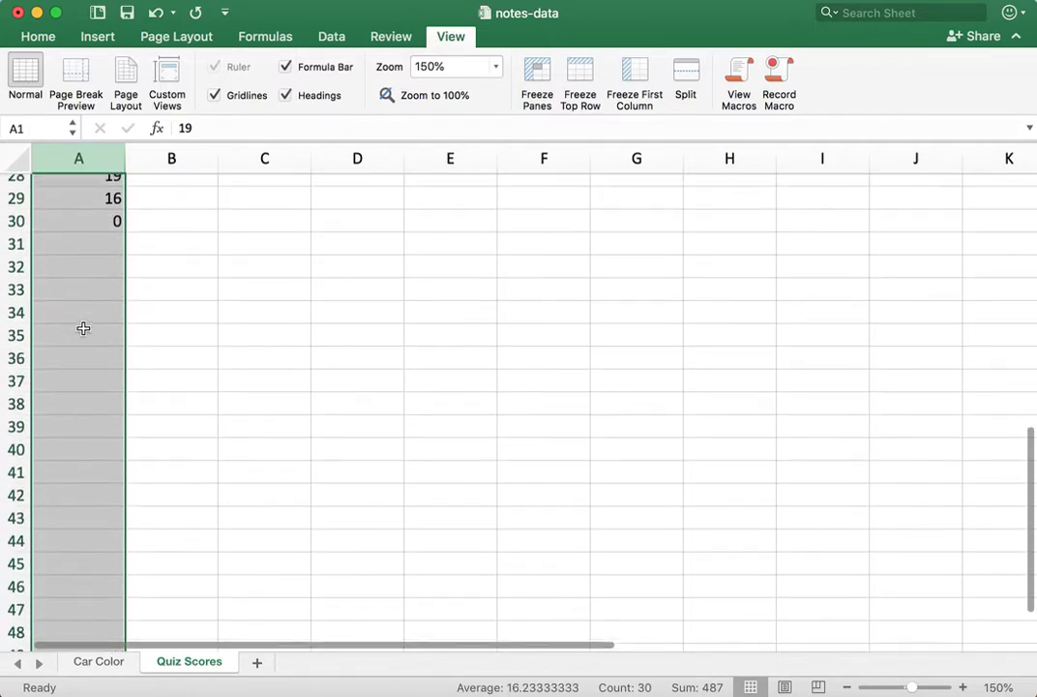
pyautogui.scroll(3, 84, 329)
pyautogui.scroll(5, 83, 328)
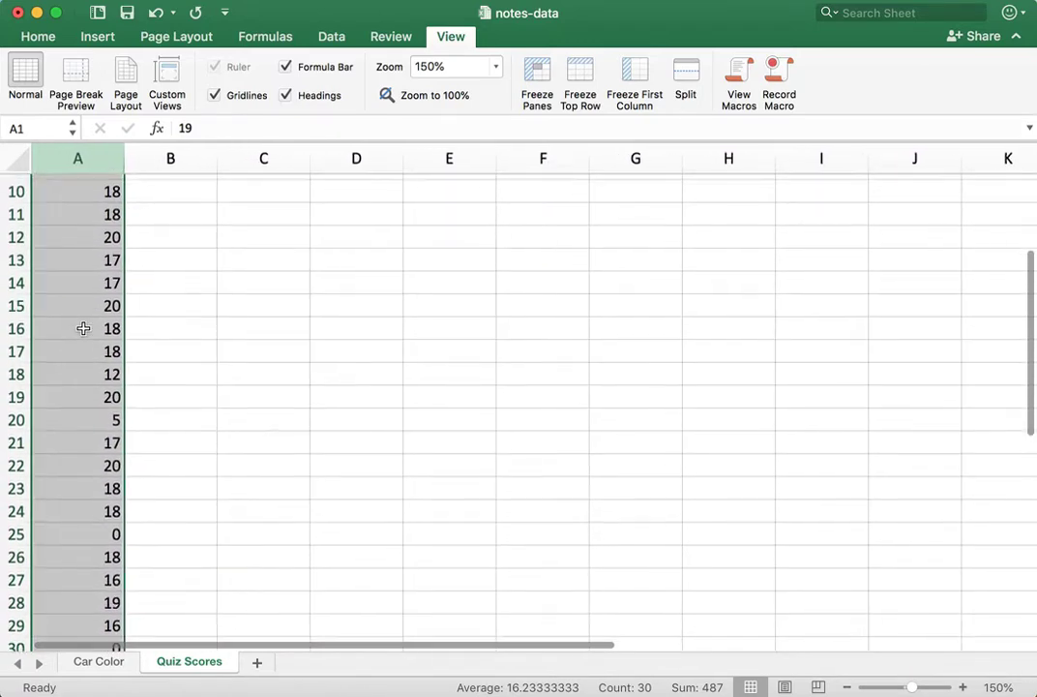
pyautogui.scroll(4, 84, 328)
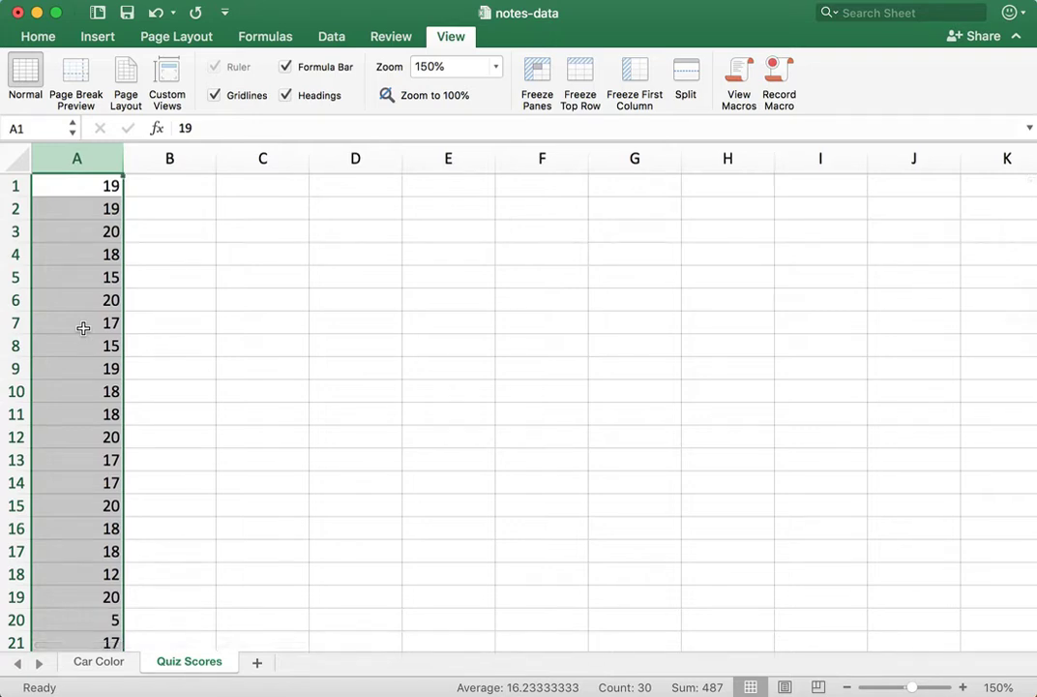
pyautogui.scroll(-1, 83, 328)
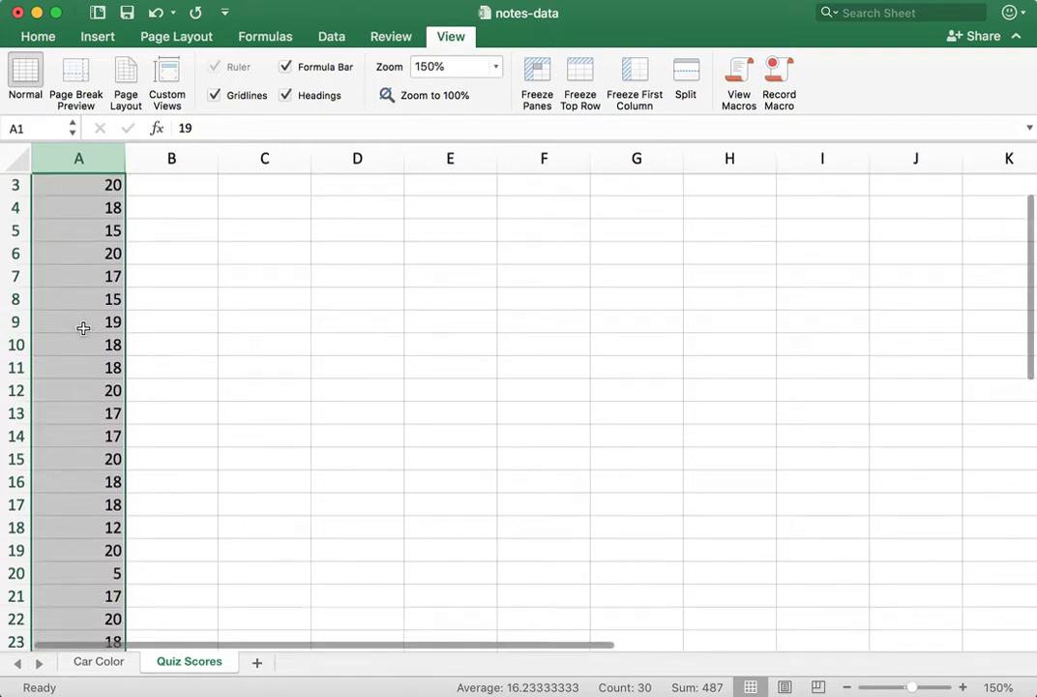
pyautogui.scroll(-5, 83, 328)
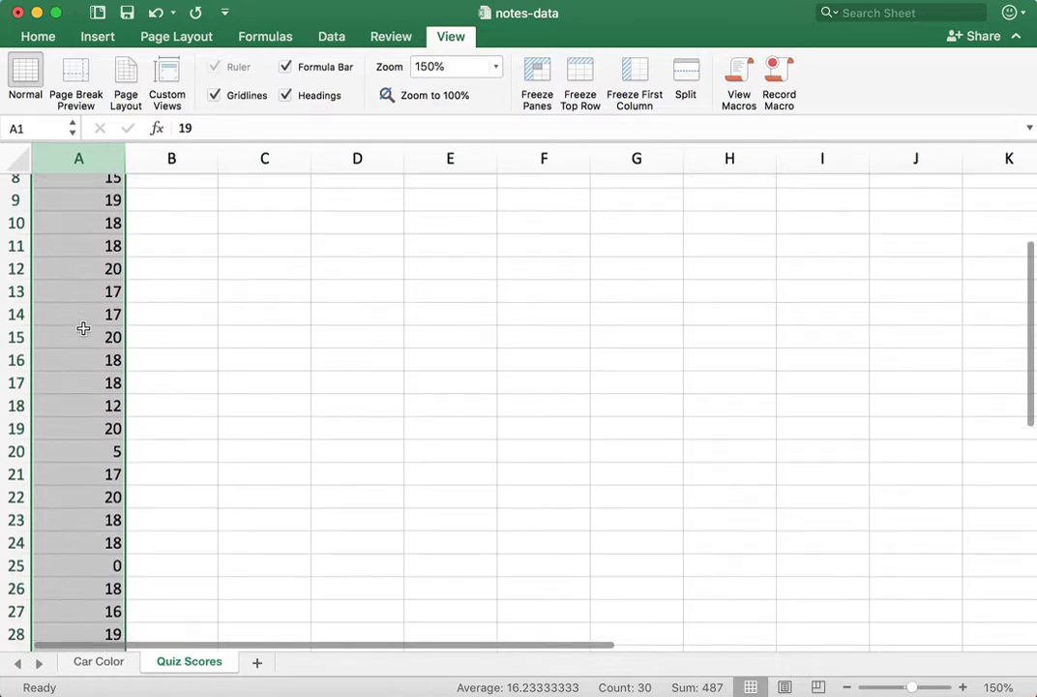
pyautogui.scroll(-1, 83, 328)
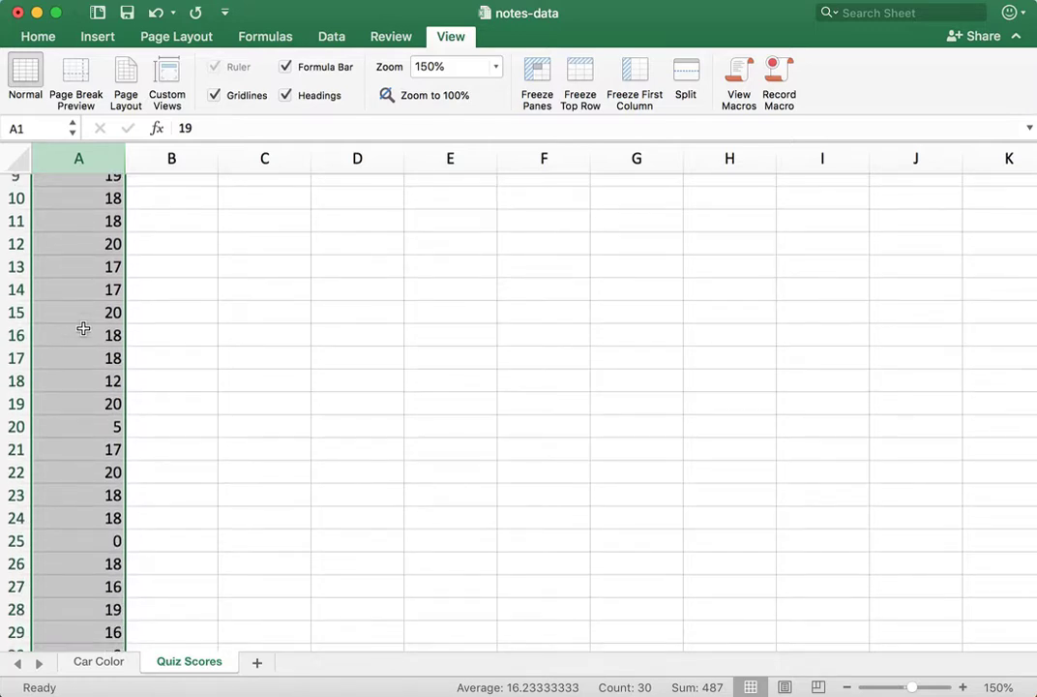
pyautogui.scroll(8, 83, 329)
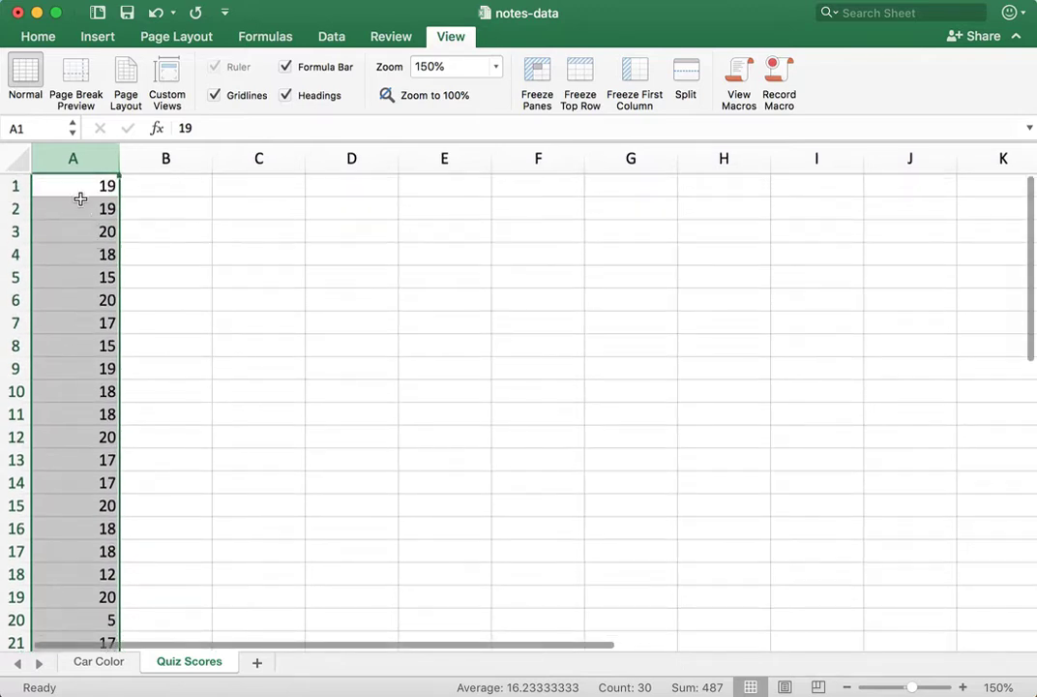
# Insert a histogram of the quiz scores in A1:A30 and move the chart up closer to the data.
pyautogui.click(79, 184)
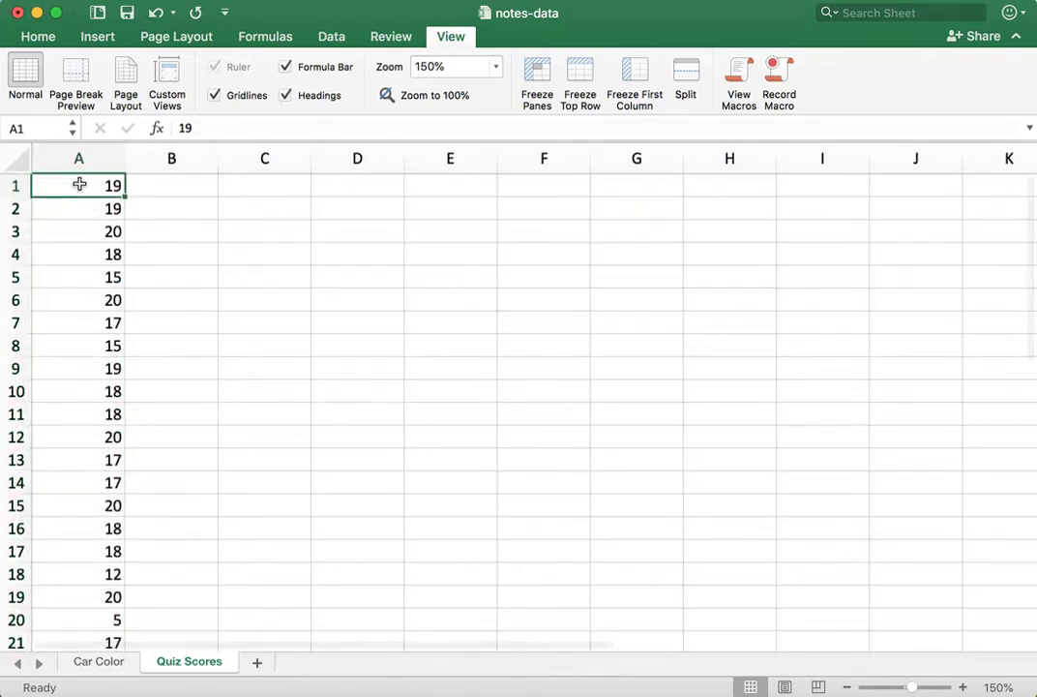
pyautogui.click(38, 38)
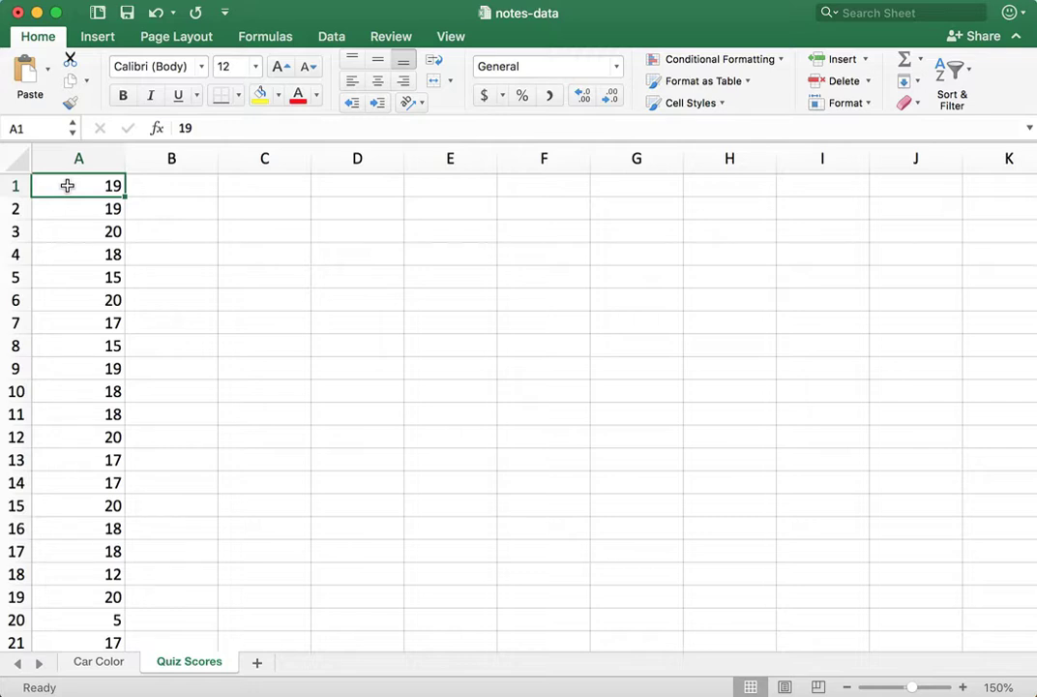
pyautogui.scroll(-5, 58, 421)
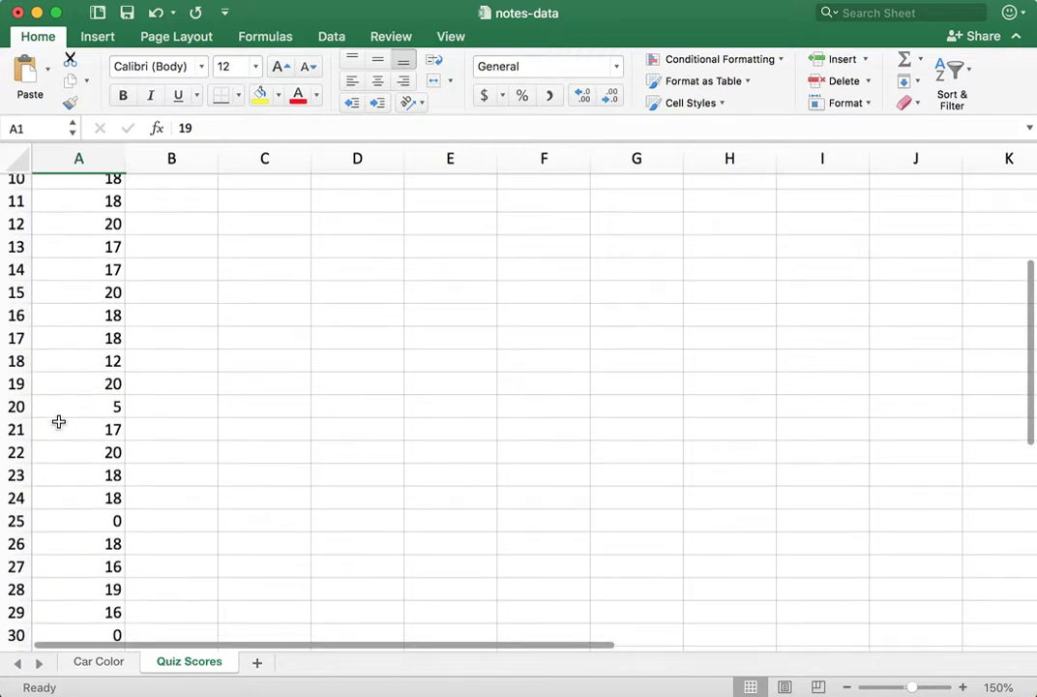
pyautogui.scroll(-1, 58, 420)
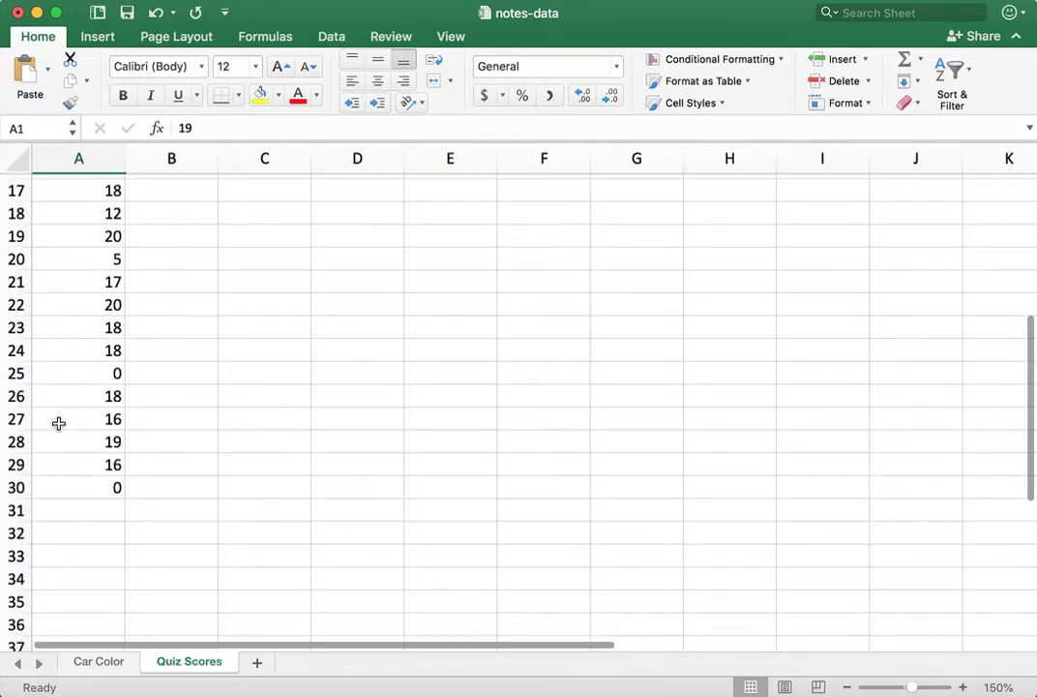
pyautogui.keyDown('shift'); pyautogui.click(102, 490); pyautogui.keyUp('shift')
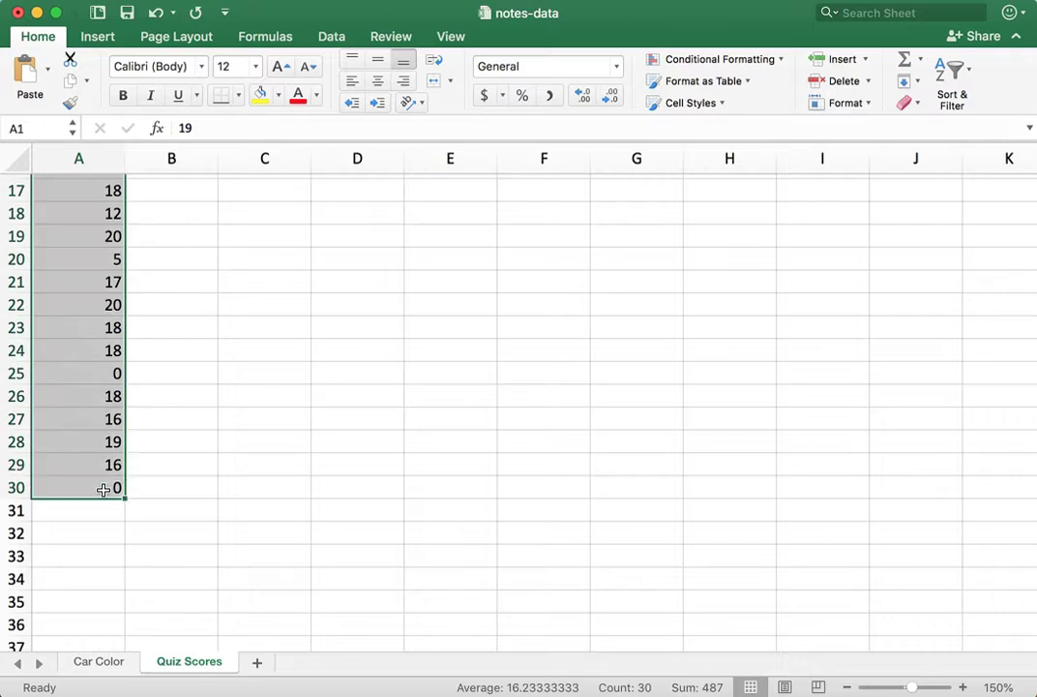
pyautogui.scroll(6, 150, 414)
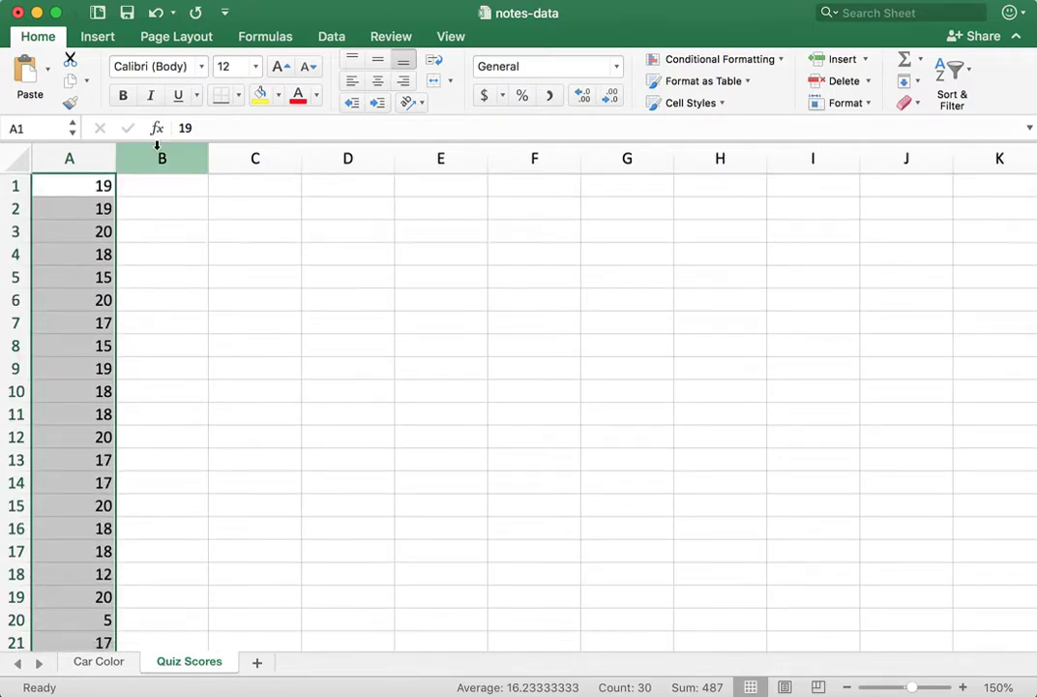
pyautogui.click(99, 37)
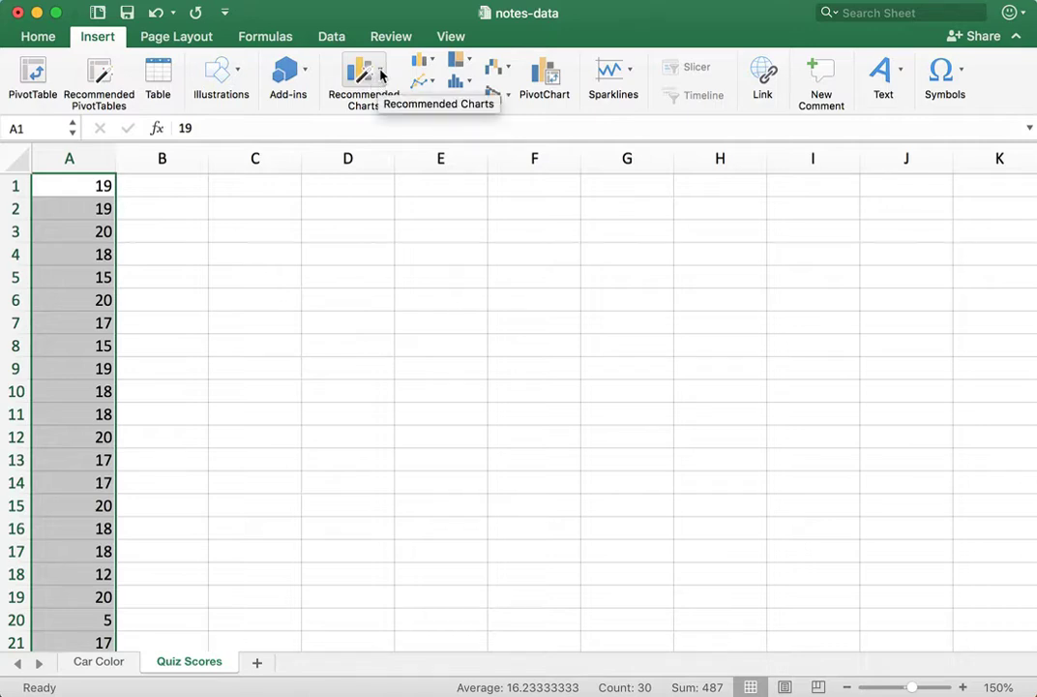
pyautogui.click(471, 88)
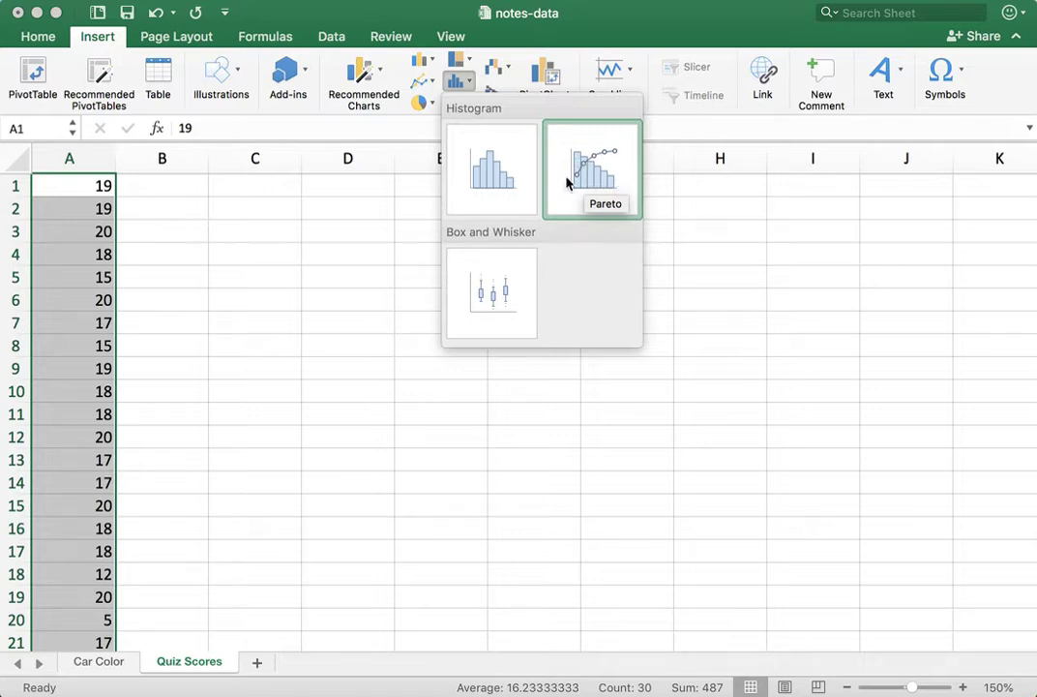
pyautogui.click(491, 173)
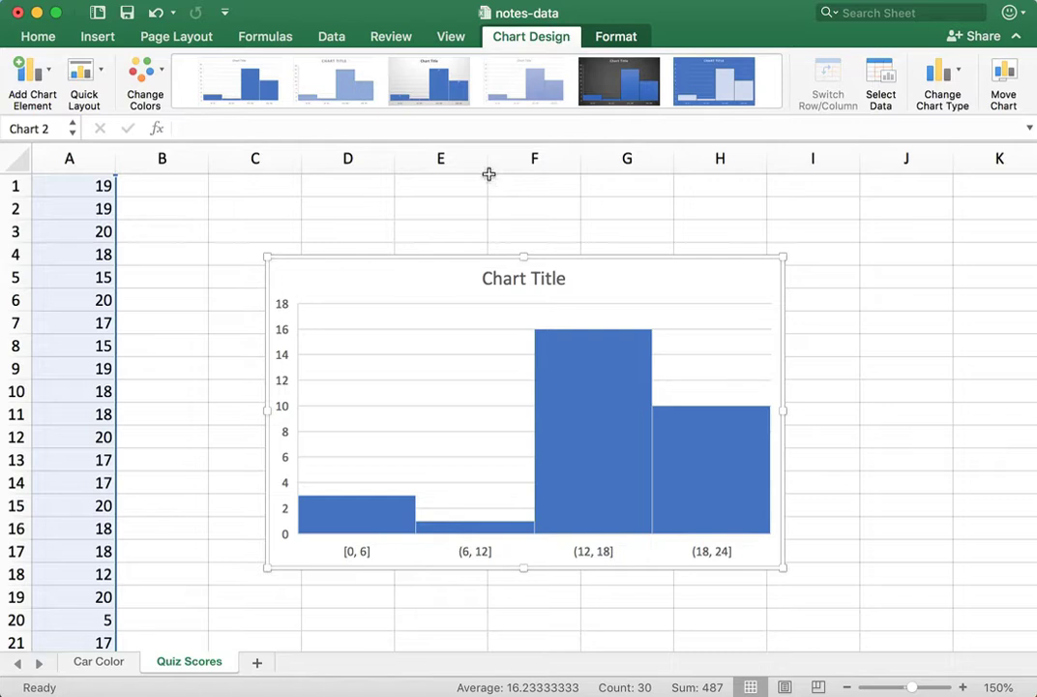
pyautogui.moveTo(426, 275); pyautogui.dragTo(364, 215)
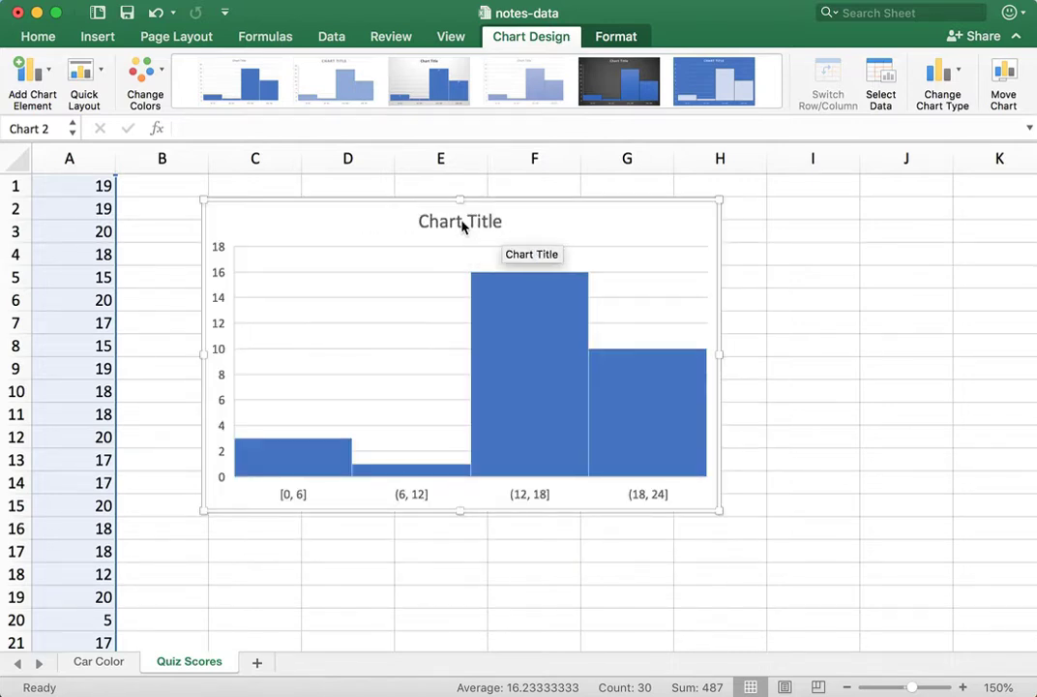
# Change the histogram's chart title to "Quiz Scores".
pyautogui.click(462, 225)
pyautogui.doubleClick(461, 221)
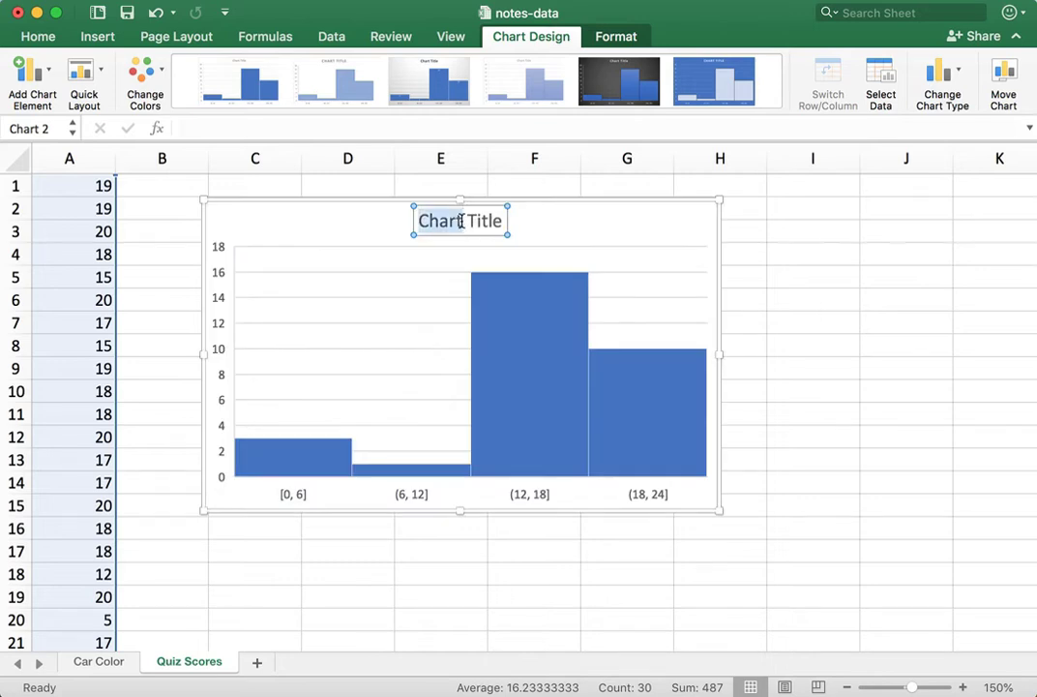
pyautogui.tripleClick(461, 221)
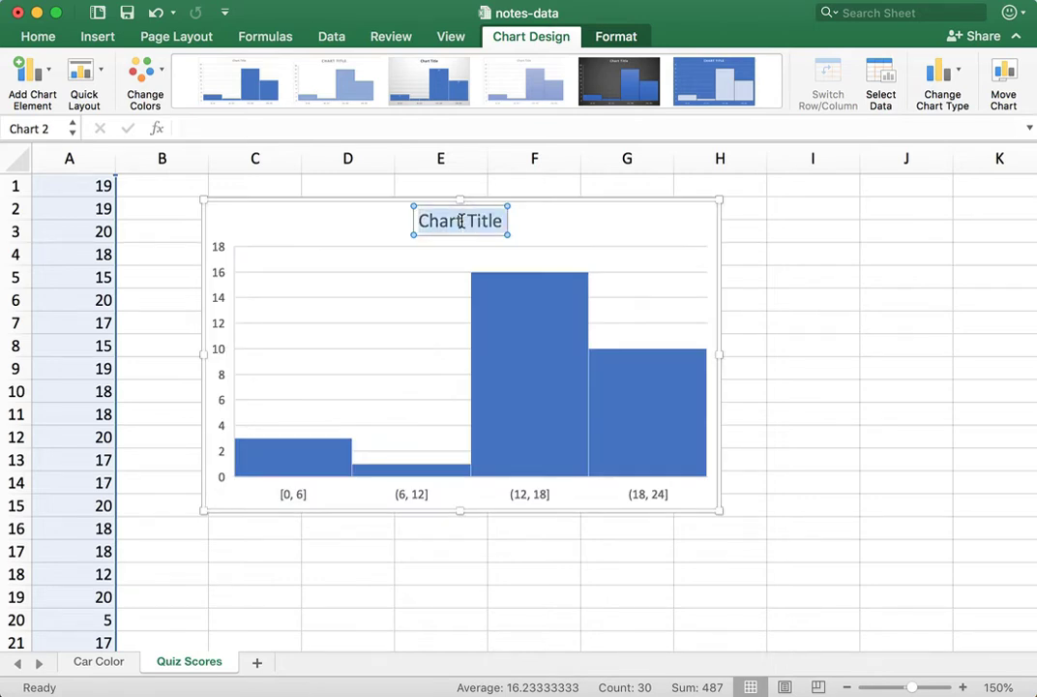
pyautogui.press('BackSpace')
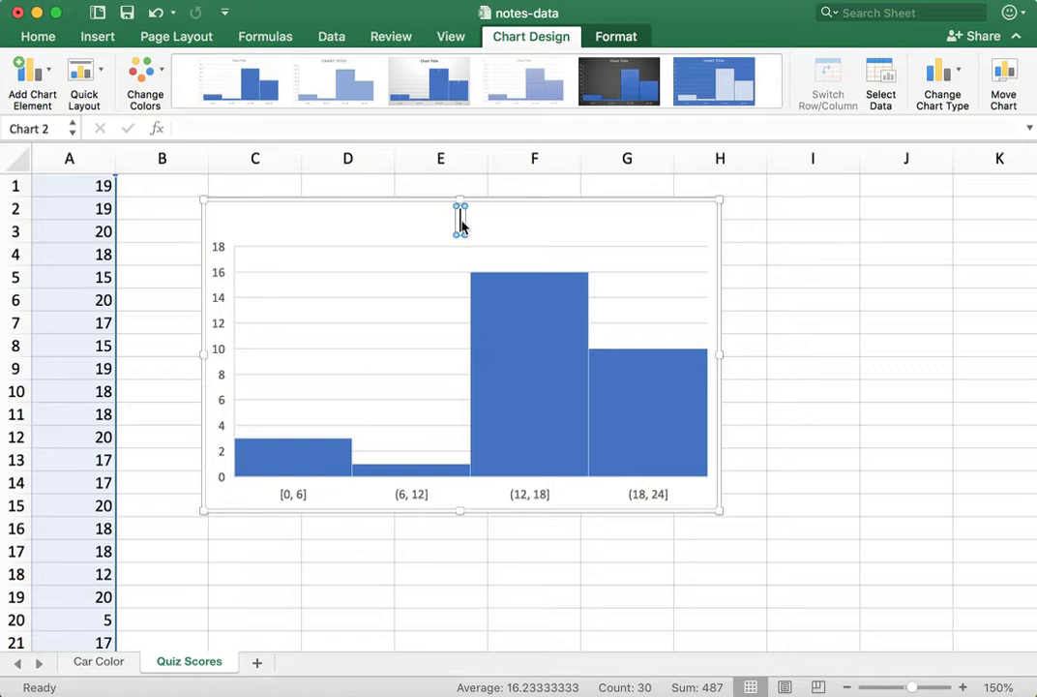
pyautogui.write('Quiz')
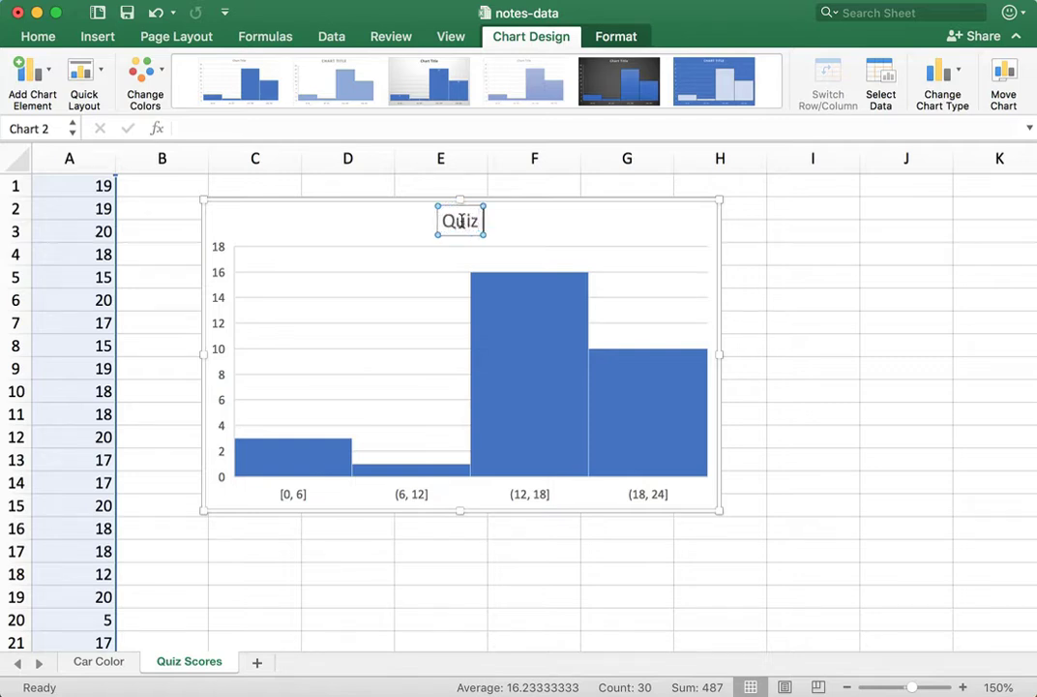
pyautogui.write(' Scores')
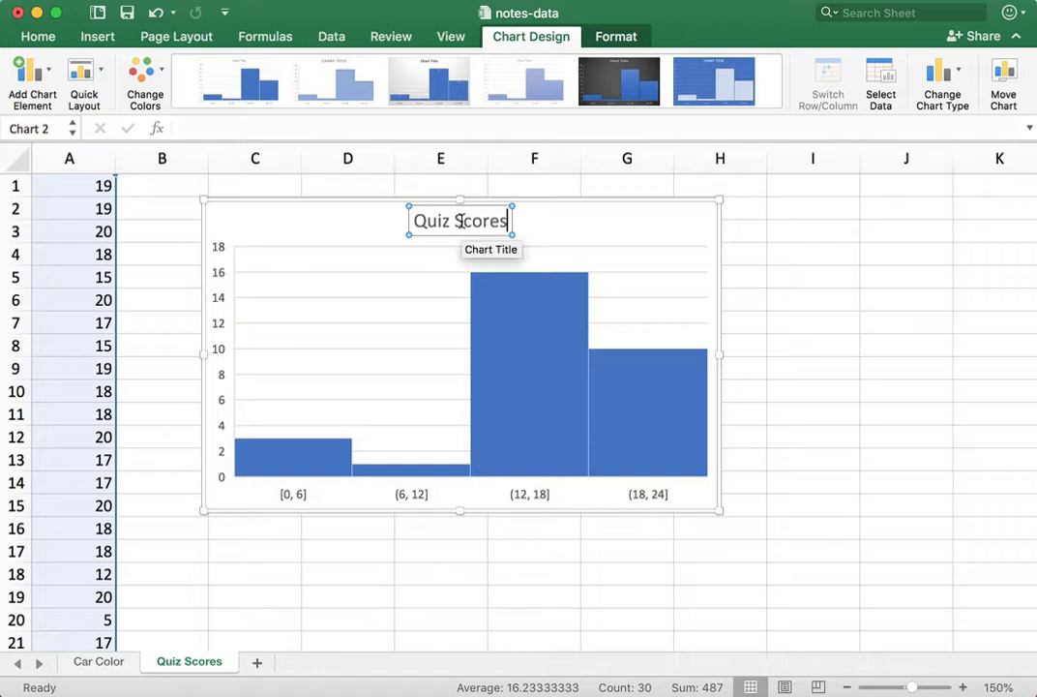
pyautogui.moveTo(537, 370)
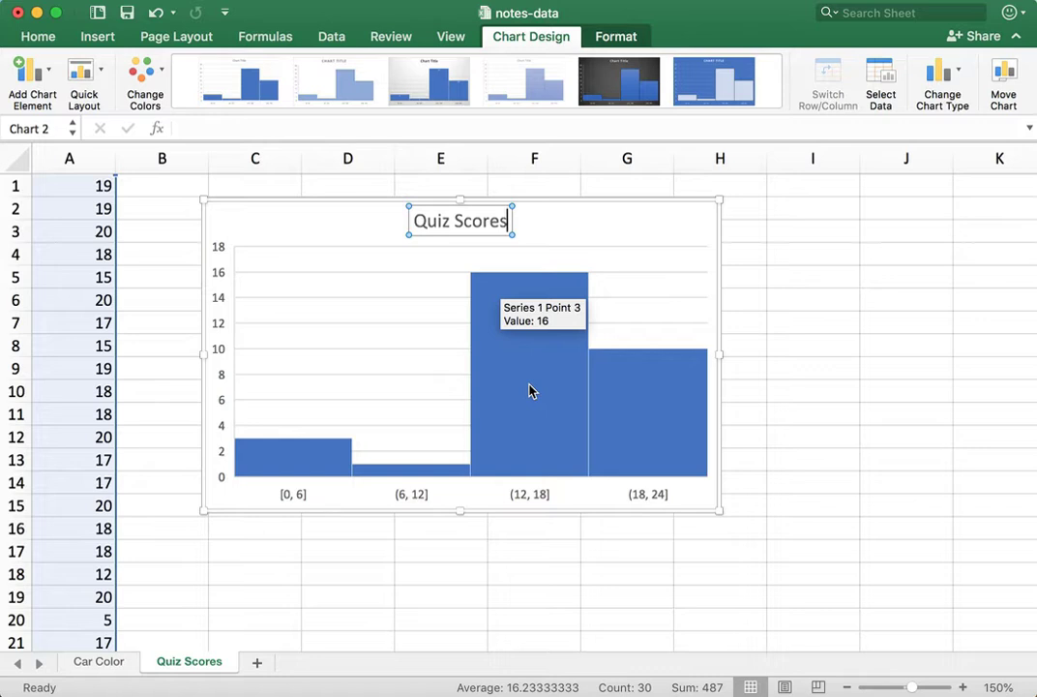
pyautogui.click(530, 390)
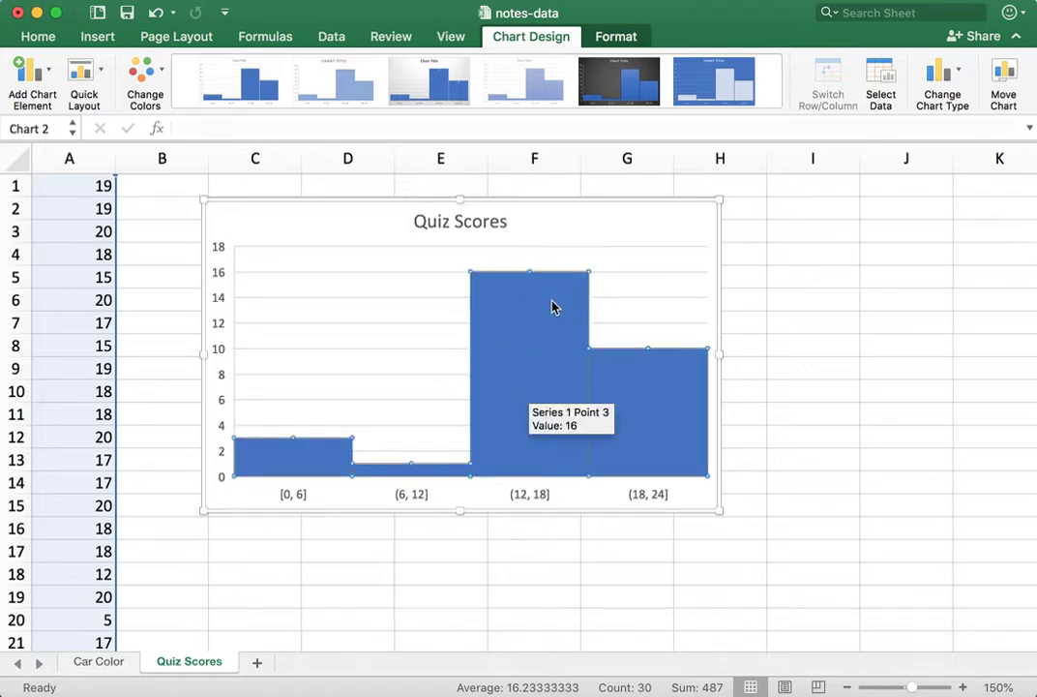
pyautogui.click(625, 283)
# Format the histogram's data series to use the Bin width option with a width of 1.0.
pyautogui.moveTo(528, 308)
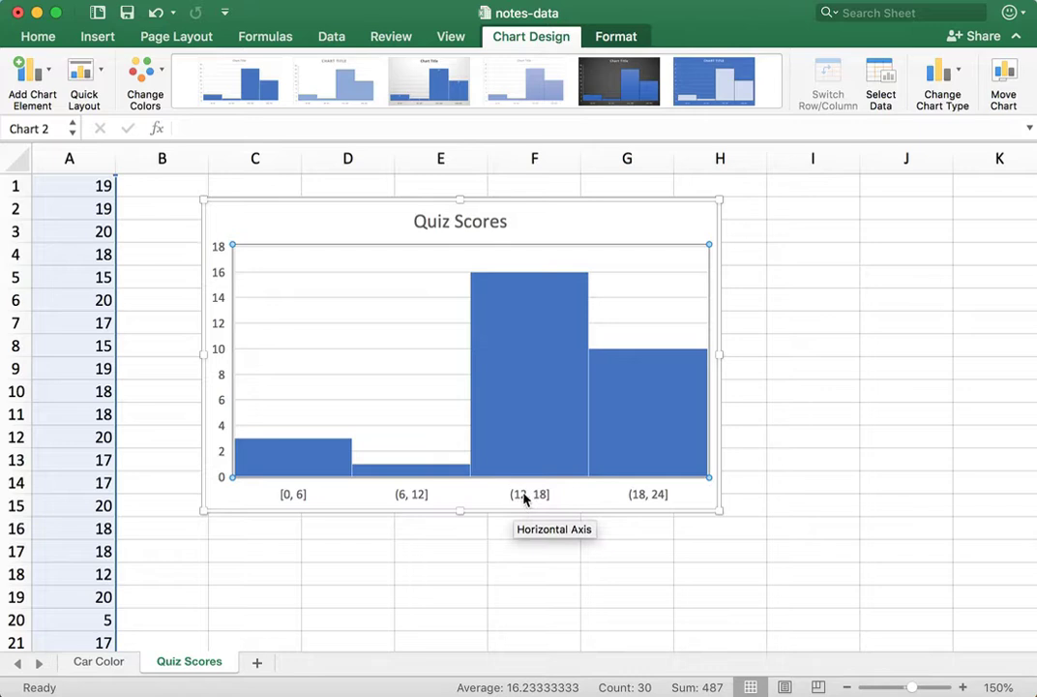
pyautogui.moveTo(525, 358)
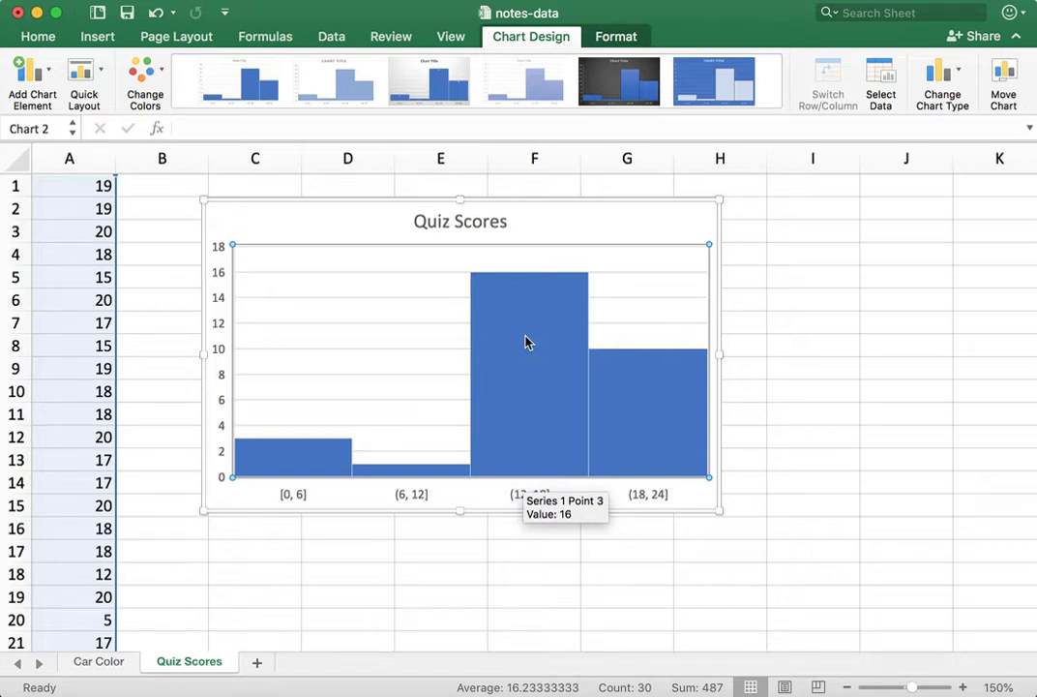
pyautogui.click(535, 331)
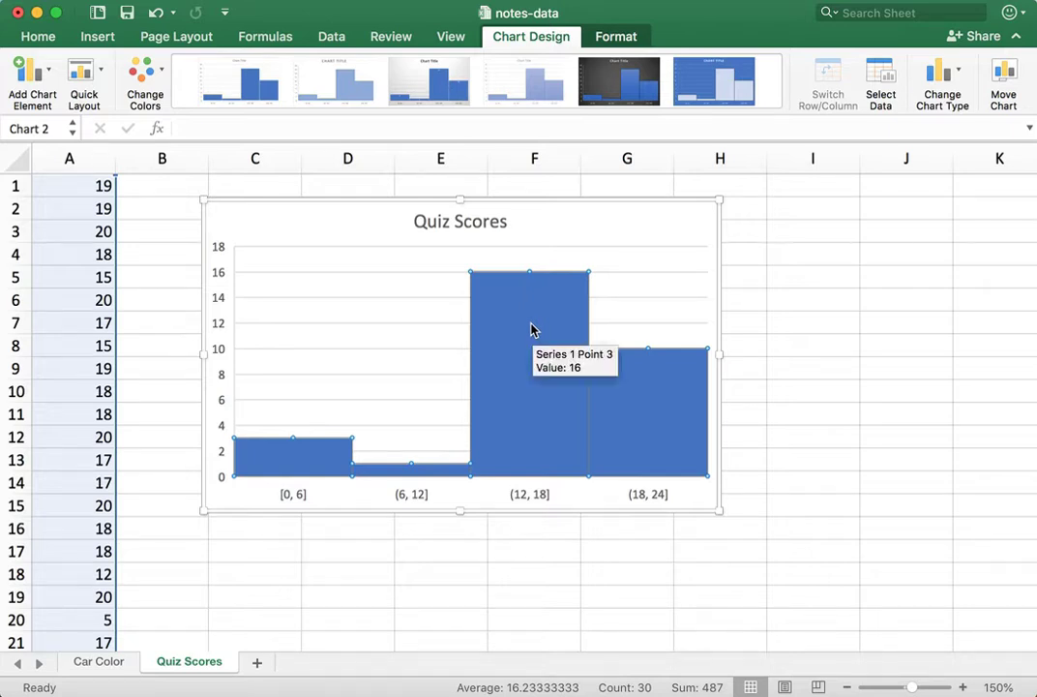
pyautogui.rightClick(532, 331)
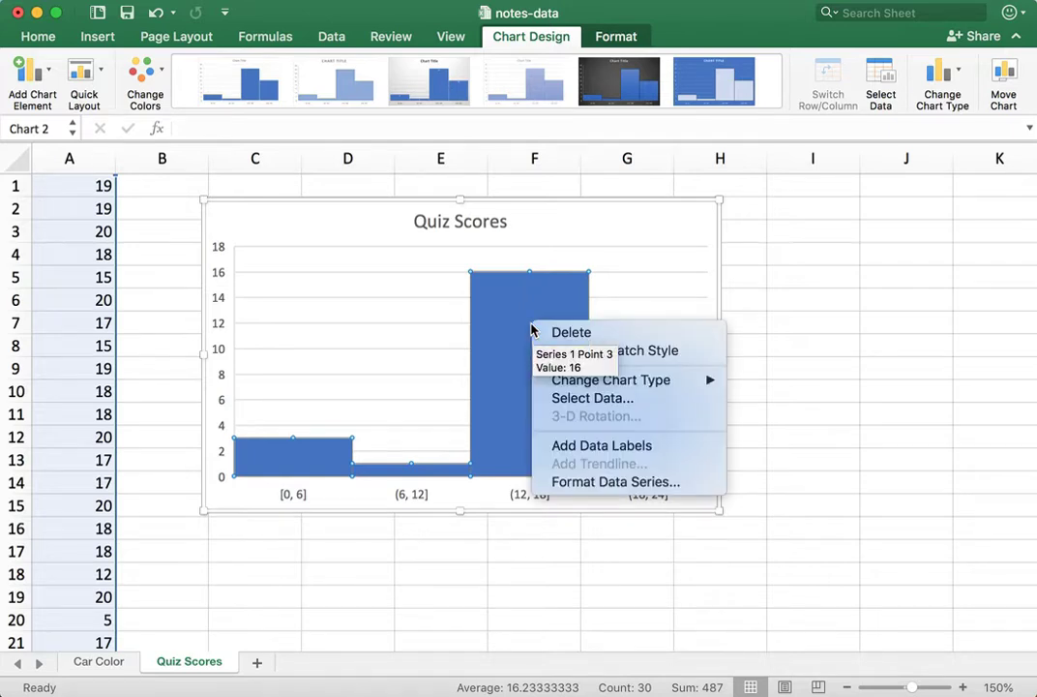
pyautogui.click(560, 482)
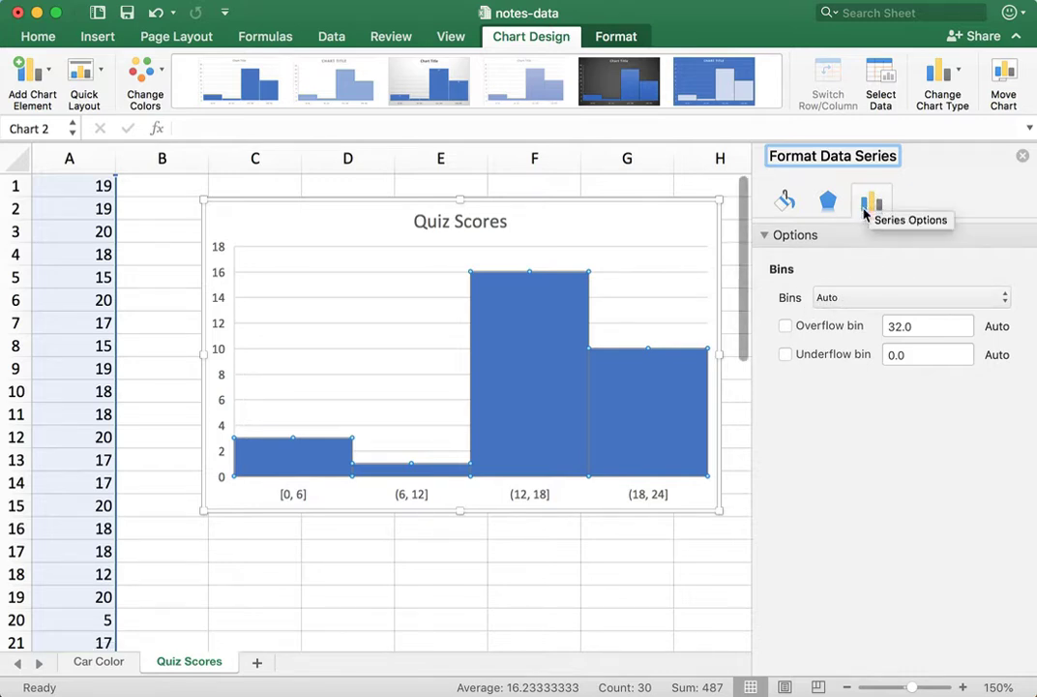
pyautogui.click(846, 300)
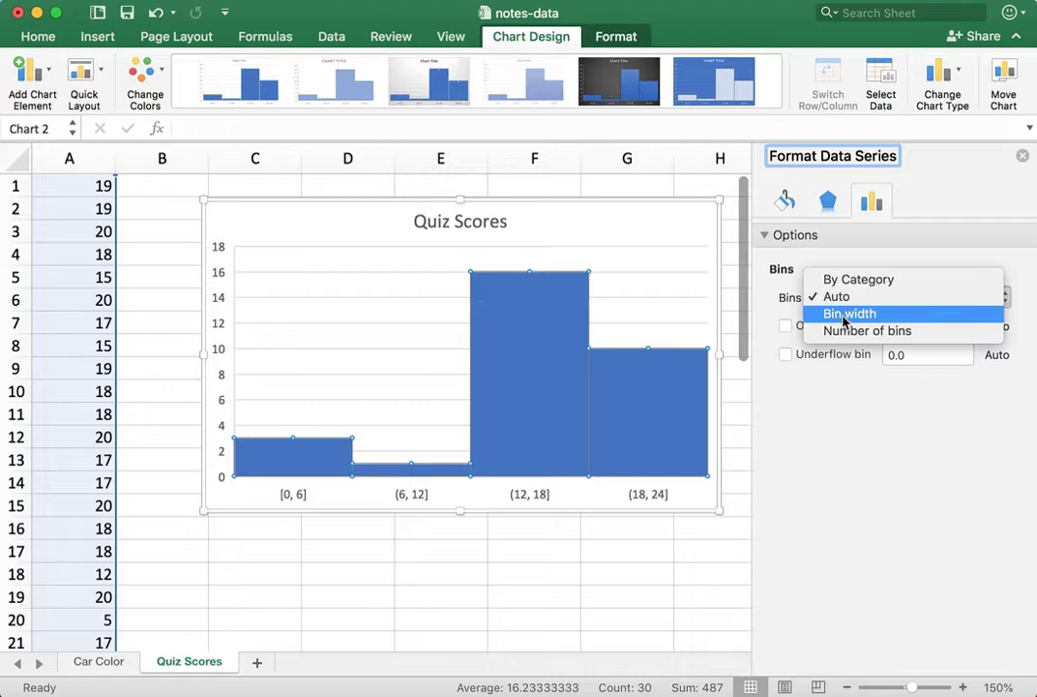
pyautogui.click(848, 315)
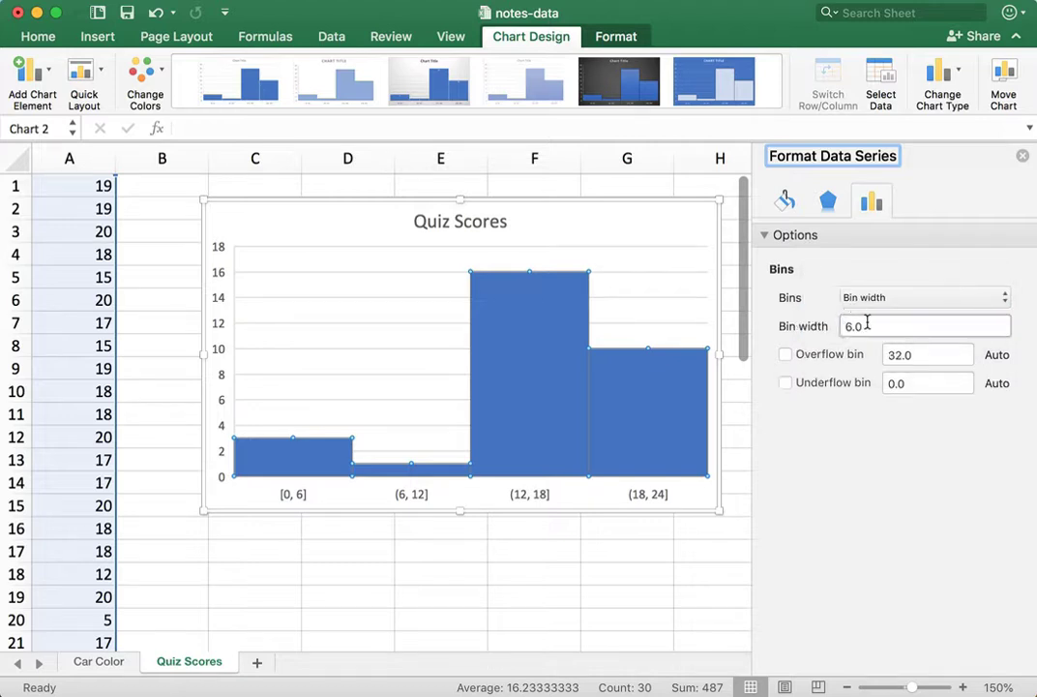
pyautogui.click(836, 330)
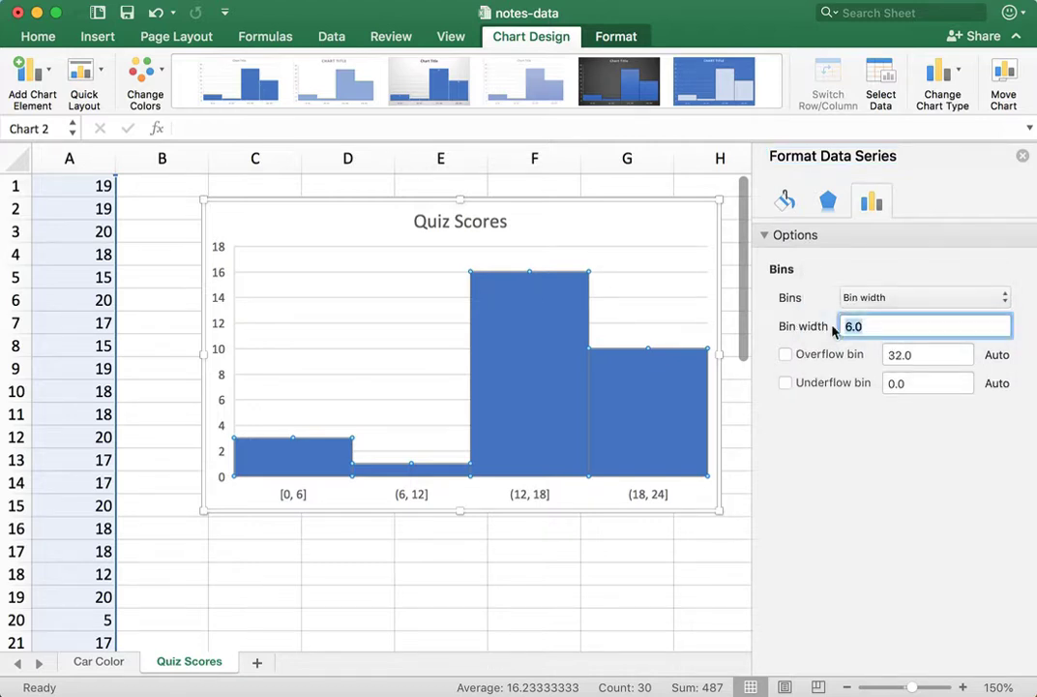
pyautogui.write('1.0')
pyautogui.press('Return')
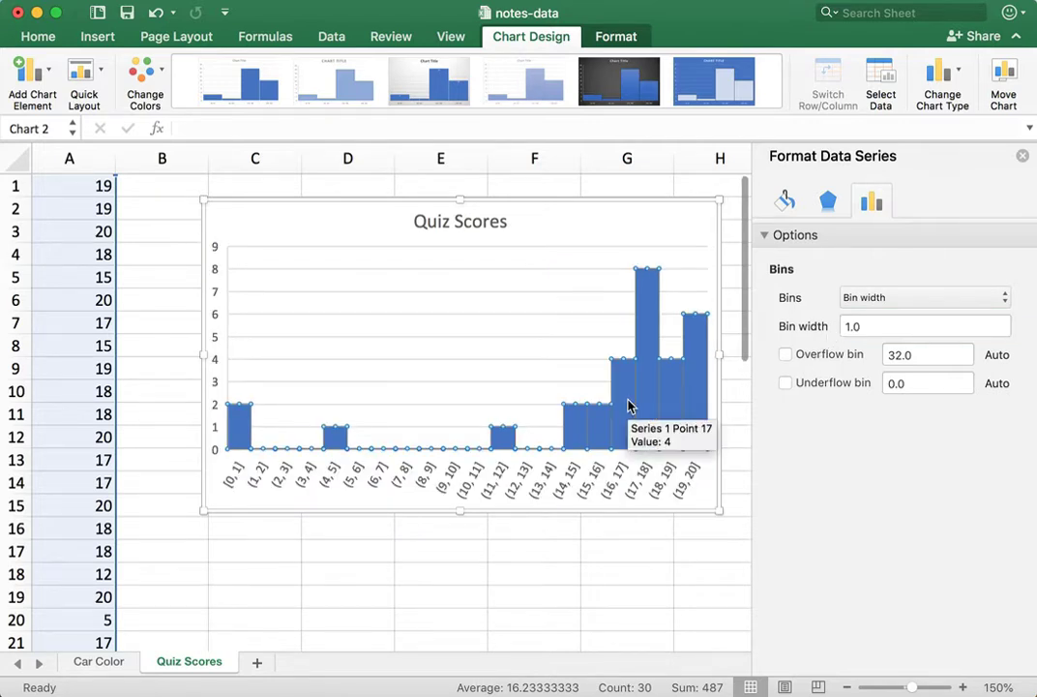
# Examine individual histogram bars, from the [0, 1] bin to the (16, 17] through (19, 20] bins.
pyautogui.moveTo(338, 430)
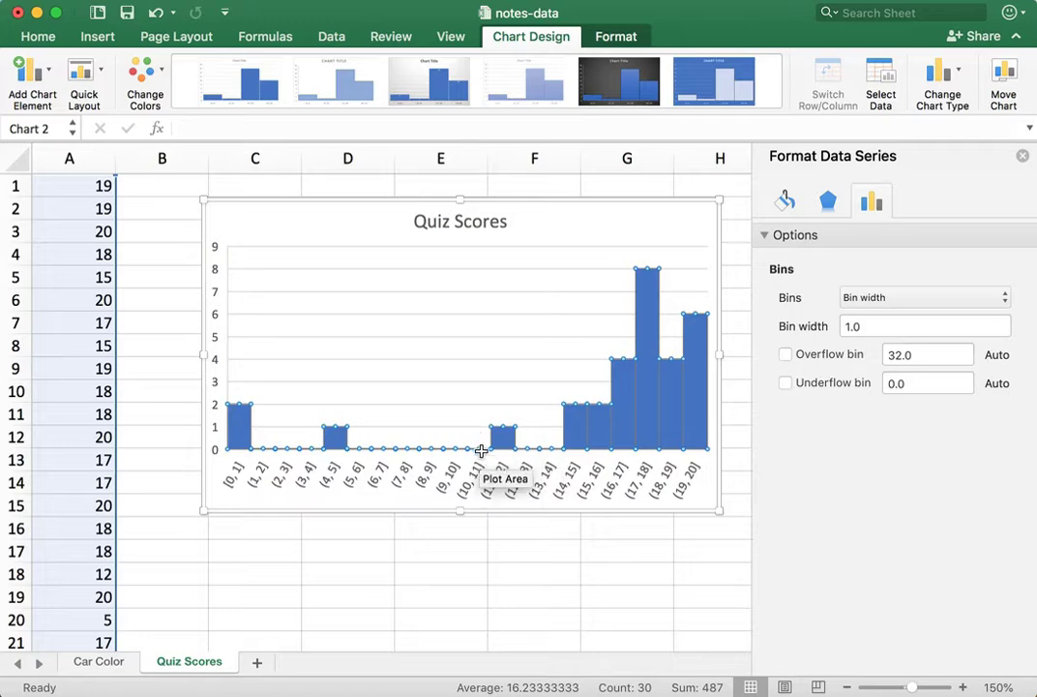
pyautogui.click(244, 426)
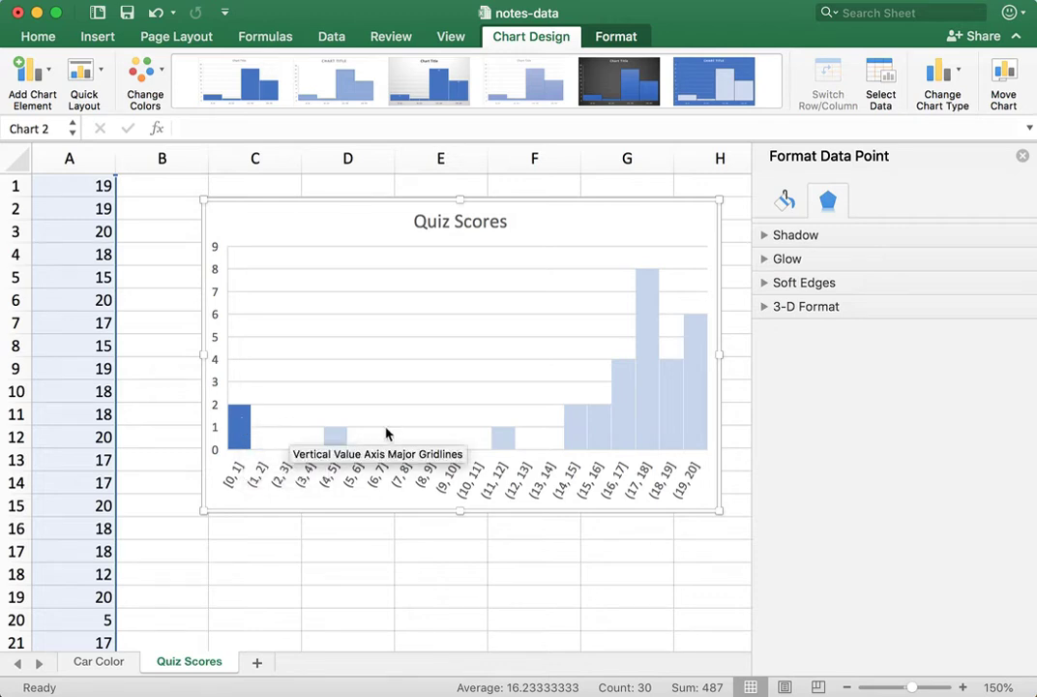
pyautogui.click(634, 399)
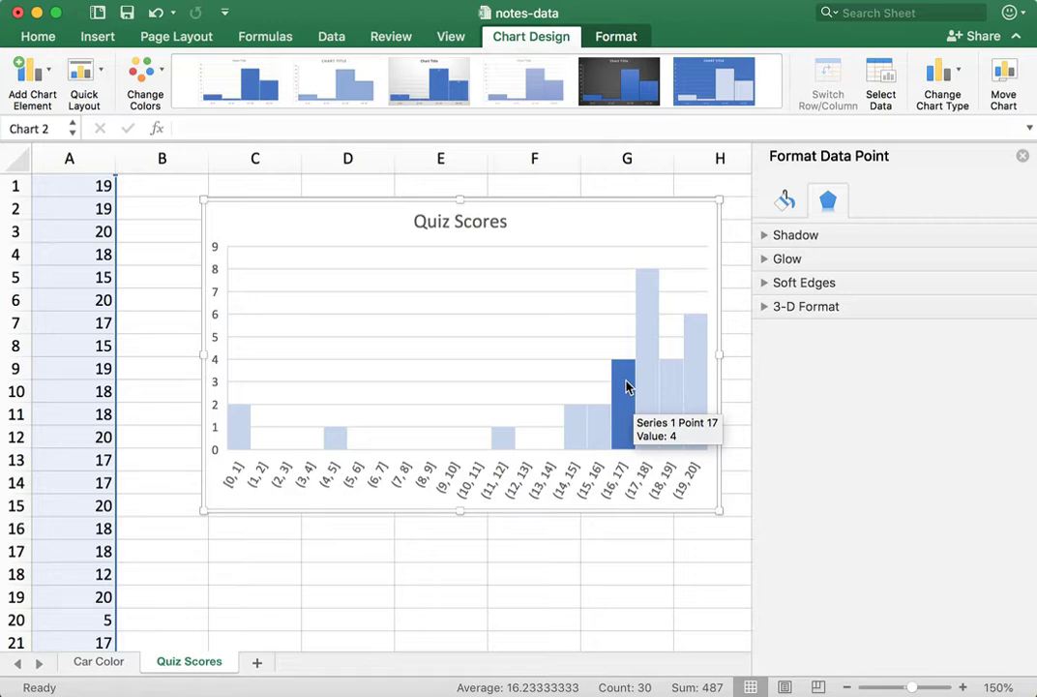
pyautogui.click(652, 383)
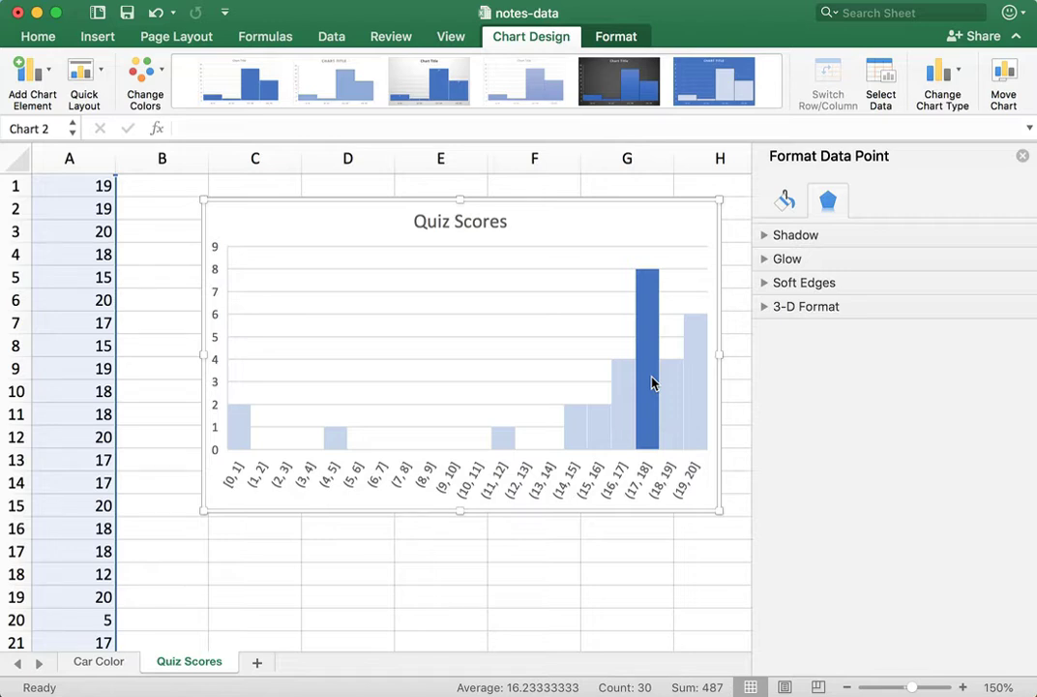
pyautogui.moveTo(652, 384)
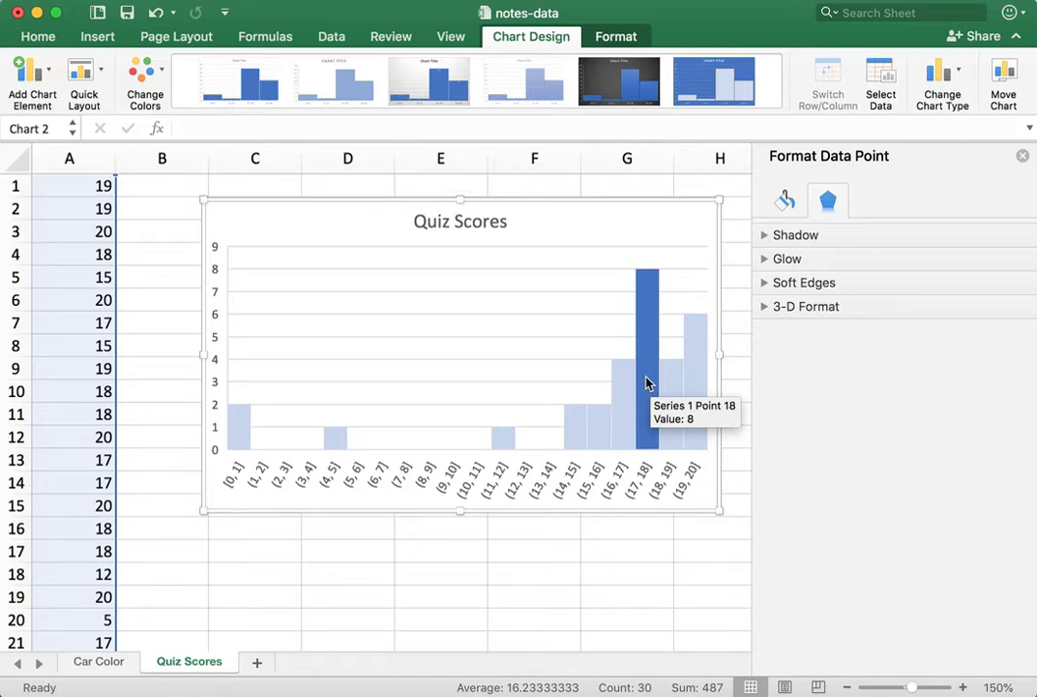
pyautogui.click(674, 381)
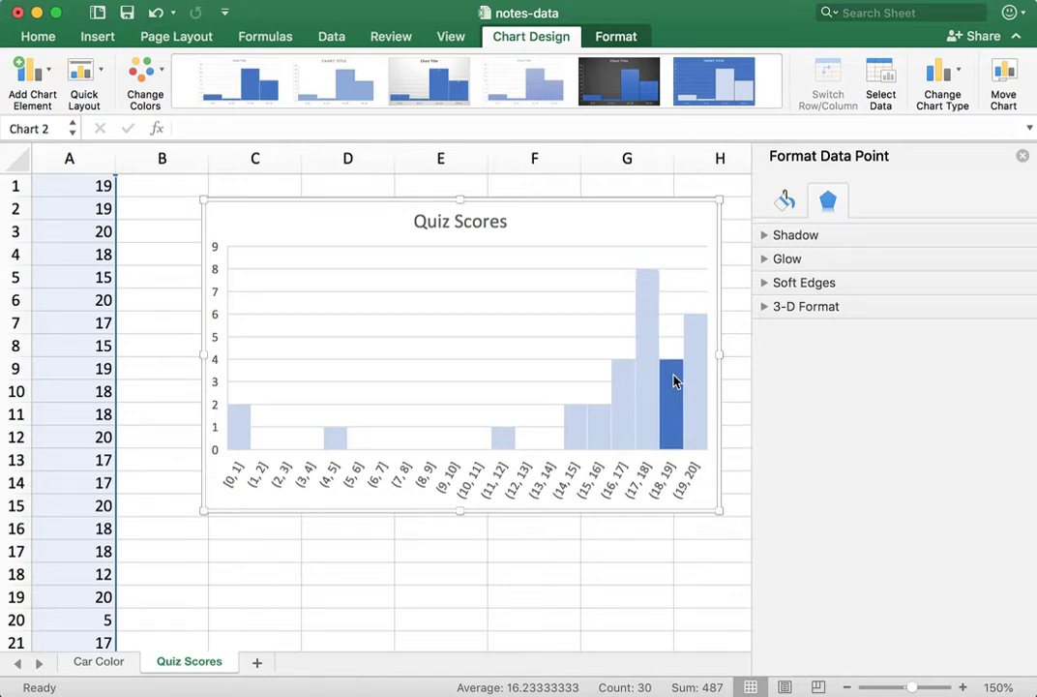
pyautogui.click(700, 370)
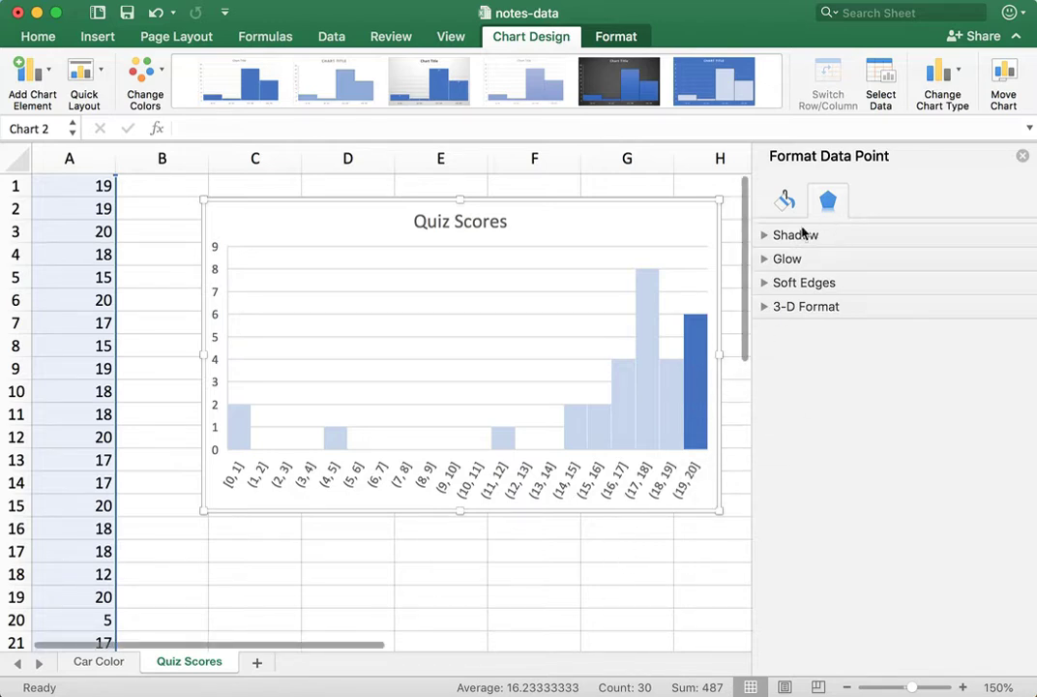
# Reselect the whole data series and set the histogram's bin width to 2.0.
pyautogui.moveTo(646, 336)
pyautogui.click(648, 359)
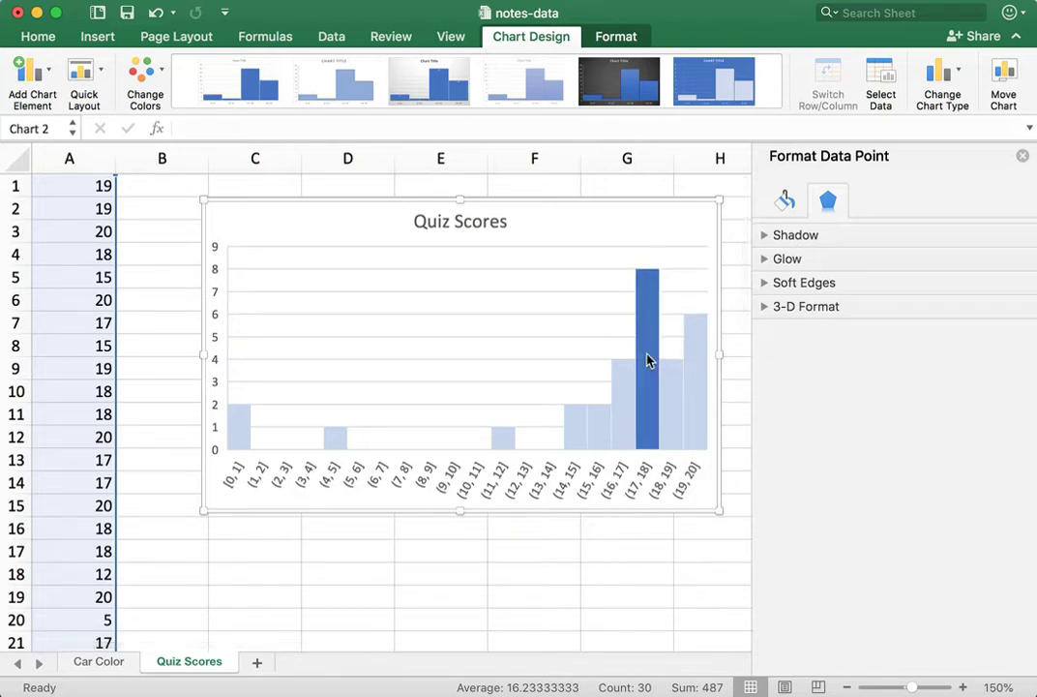
pyautogui.click(646, 333)
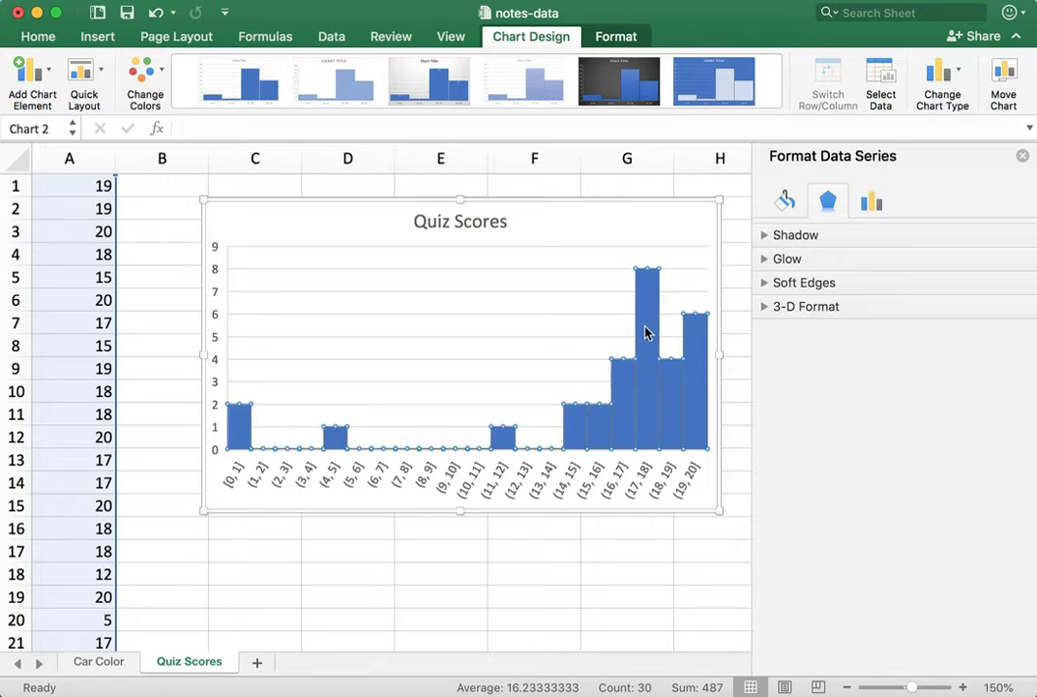
pyautogui.click(874, 203)
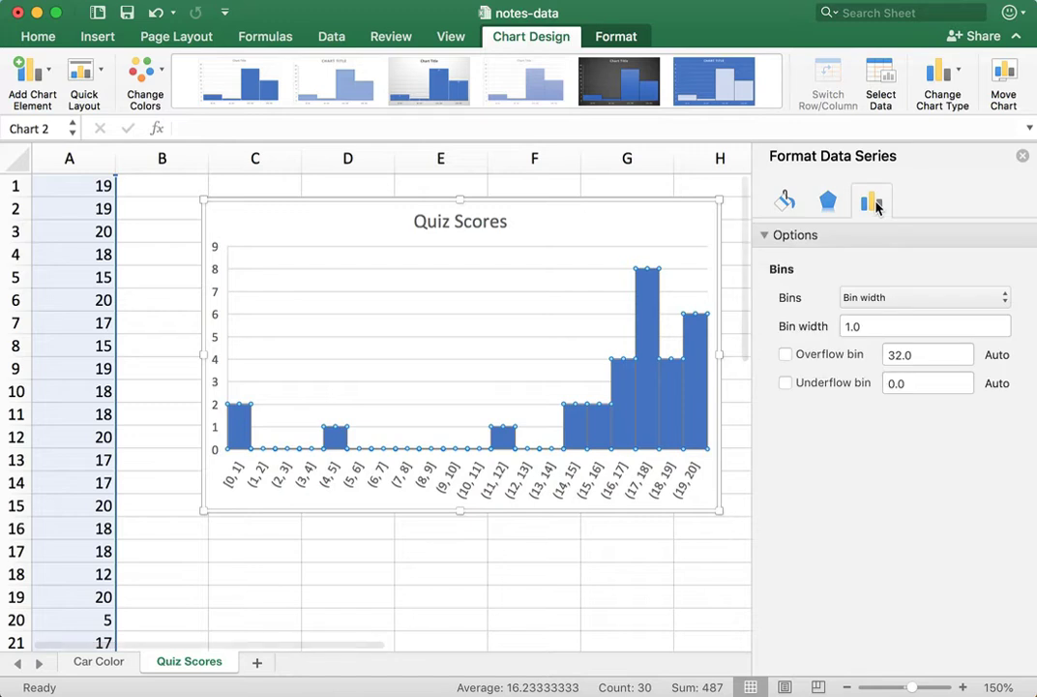
pyautogui.click(873, 330)
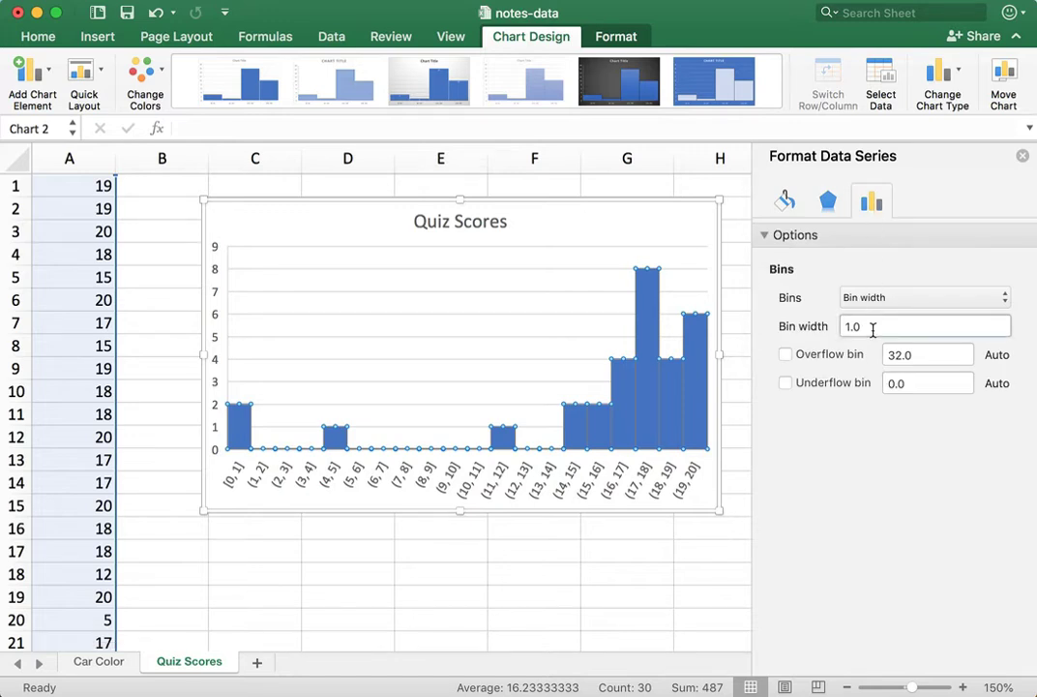
pyautogui.click(850, 327)
pyautogui.press('BackSpace')
pyautogui.write('2')
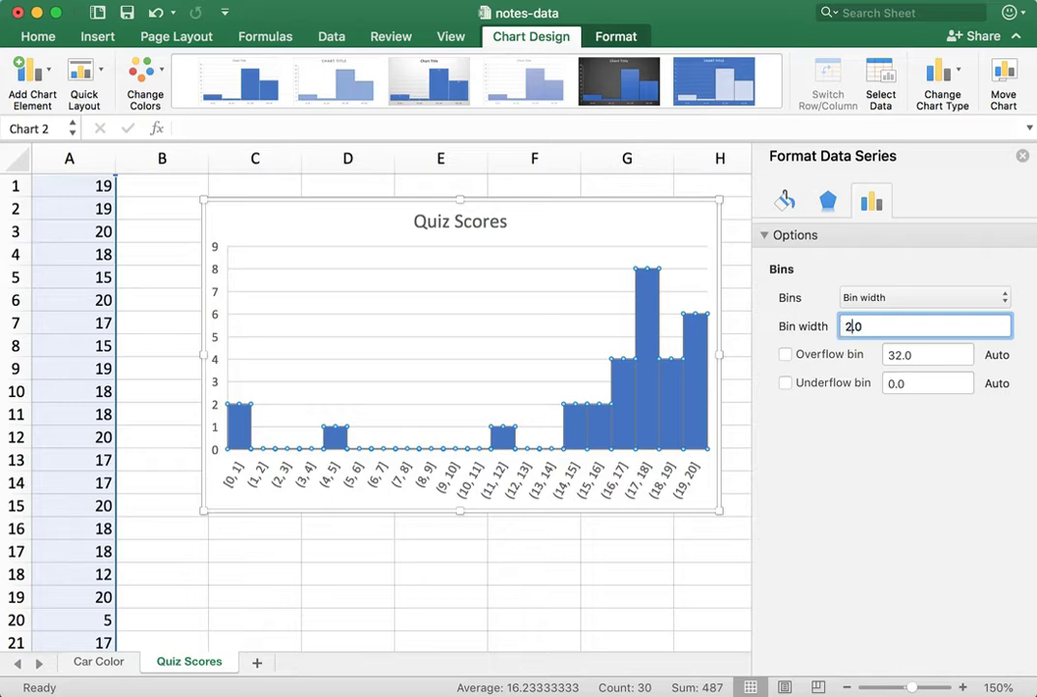
pyautogui.press('Return')
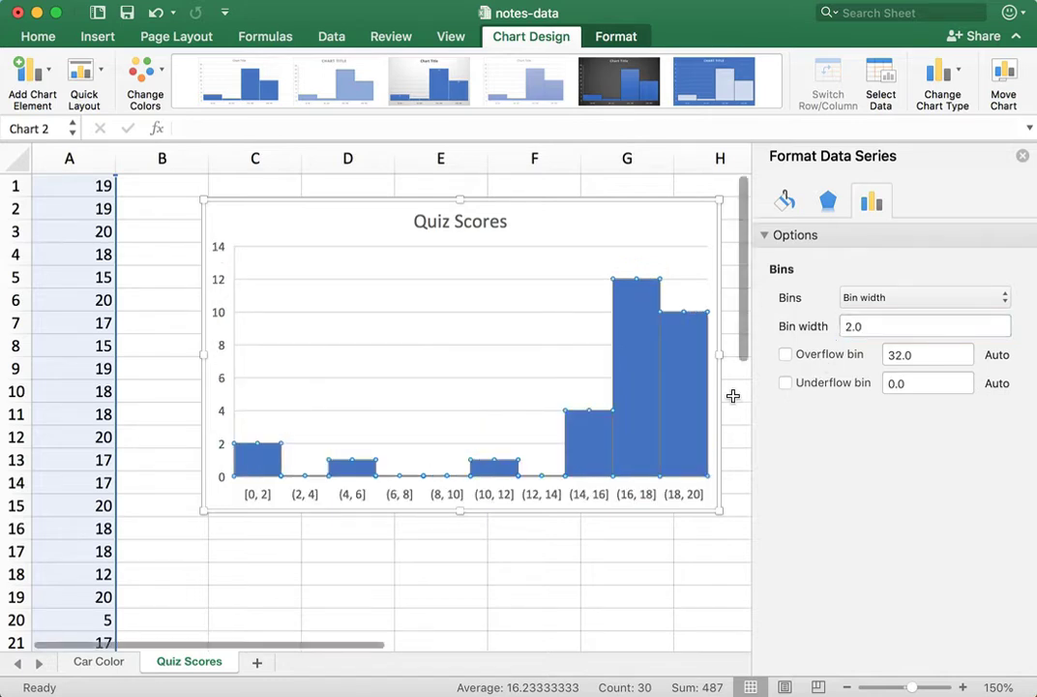
# Switch the histogram's binning to Number of bins and set it to 20.
pyautogui.moveTo(660, 419)
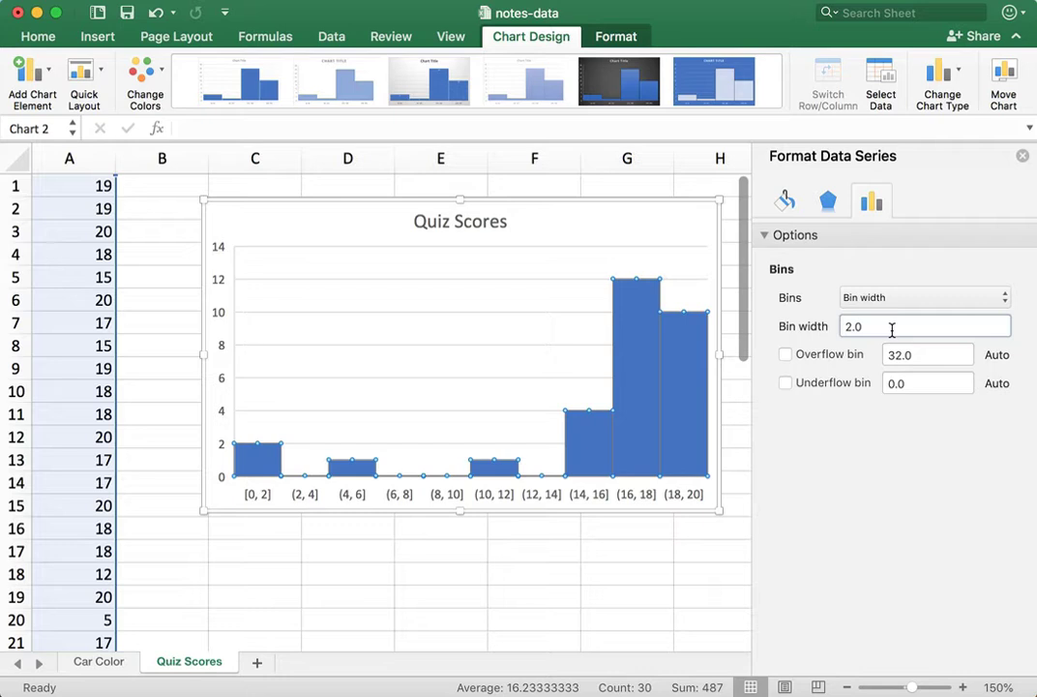
pyautogui.click(908, 300)
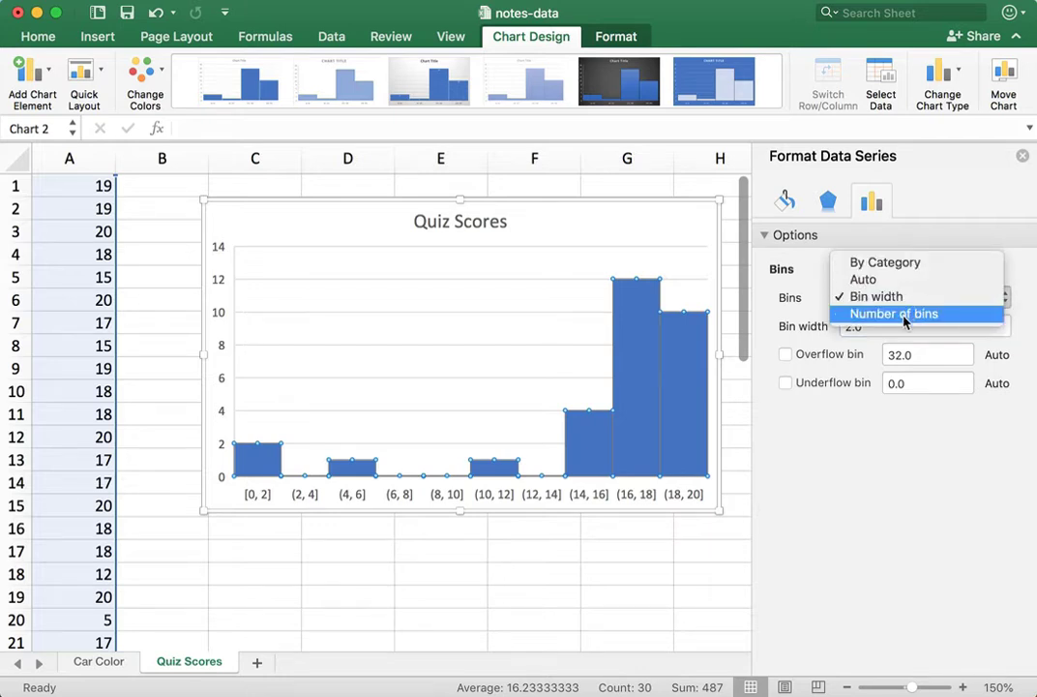
pyautogui.click(904, 313)
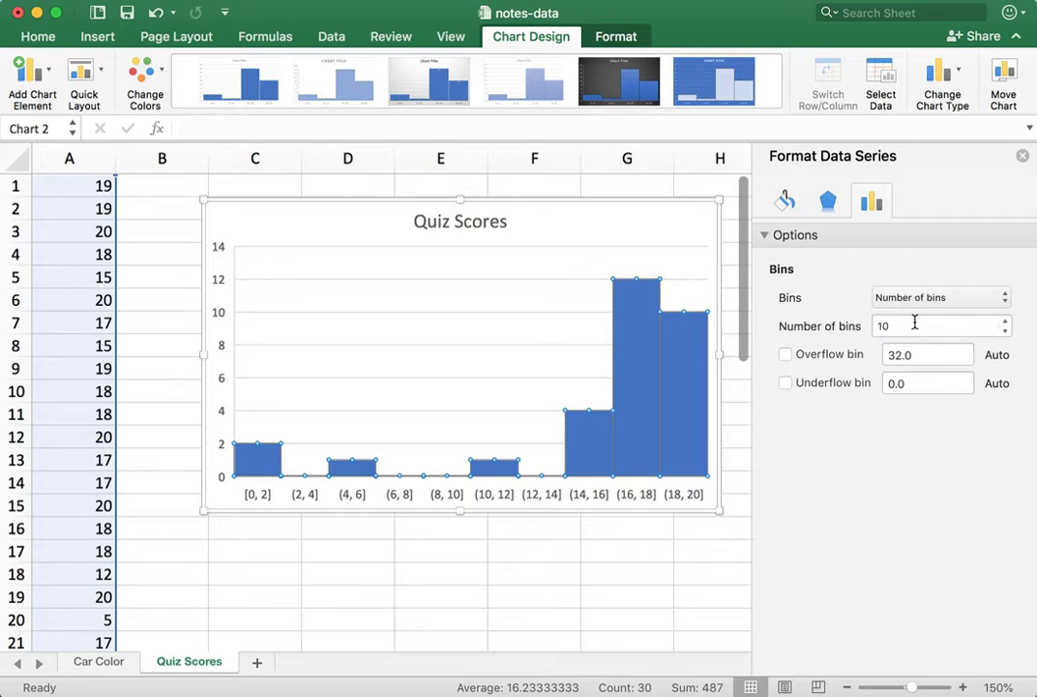
pyautogui.doubleClick(885, 326)
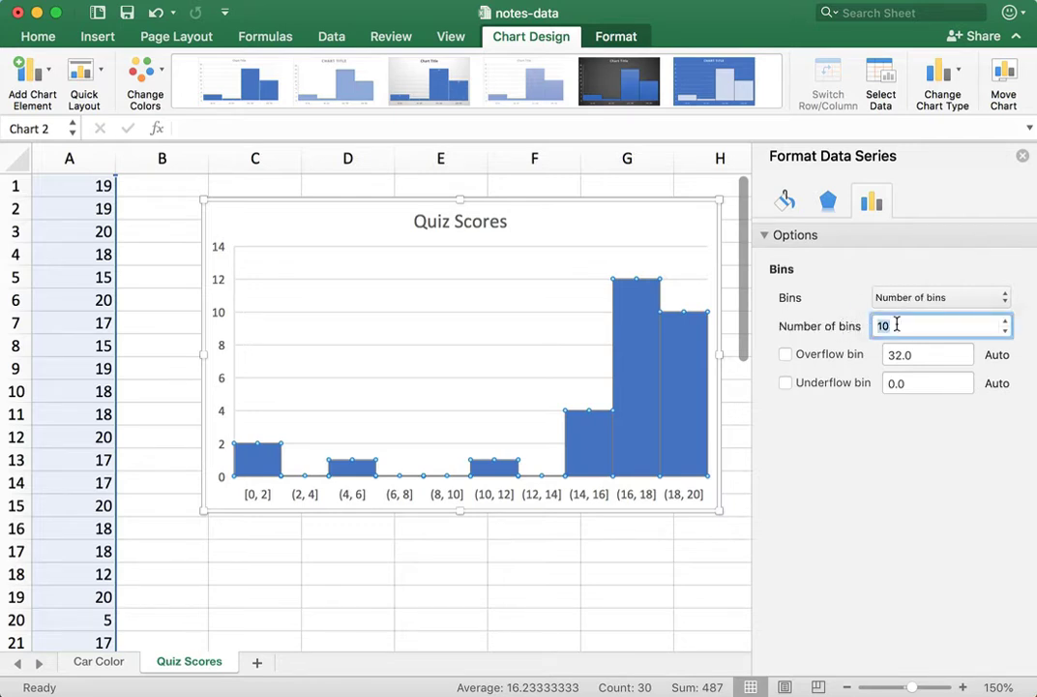
pyautogui.write('20')
pyautogui.press('Return')
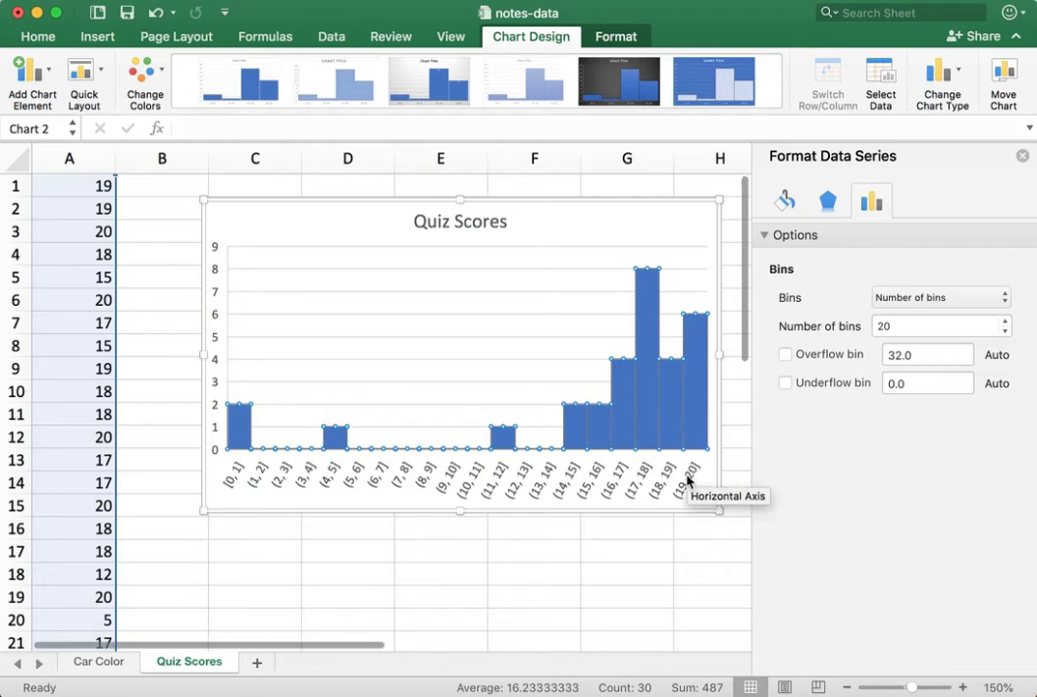
# Apply the light-blue, white-background chart style to the histogram and move the chart up slightly.
pyautogui.moveTo(690, 413)
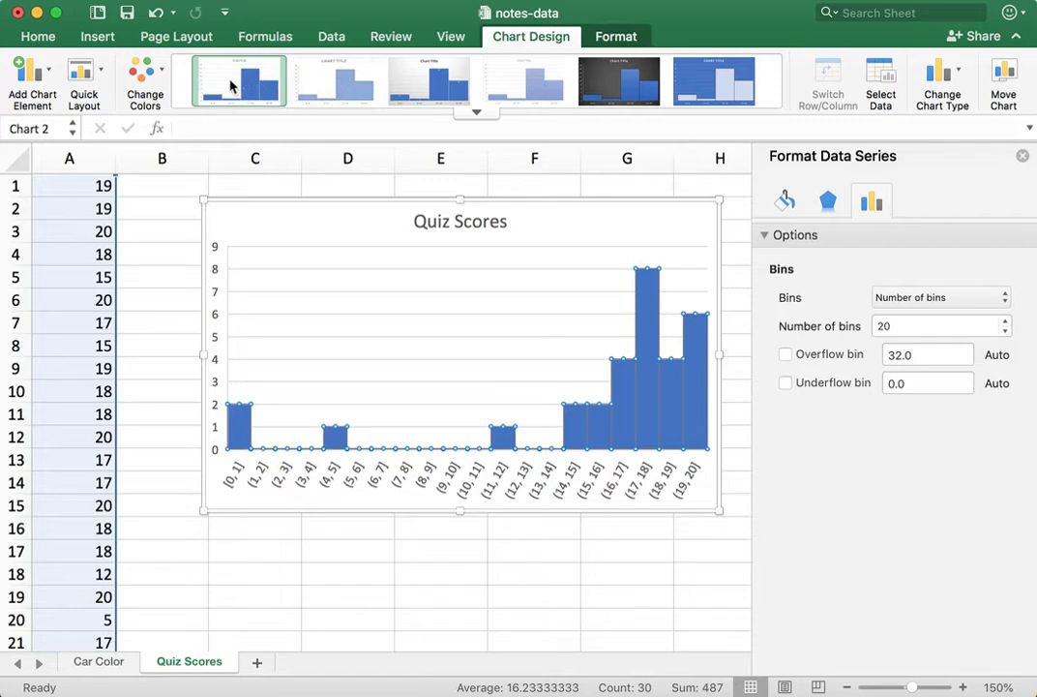
pyautogui.click(521, 88)
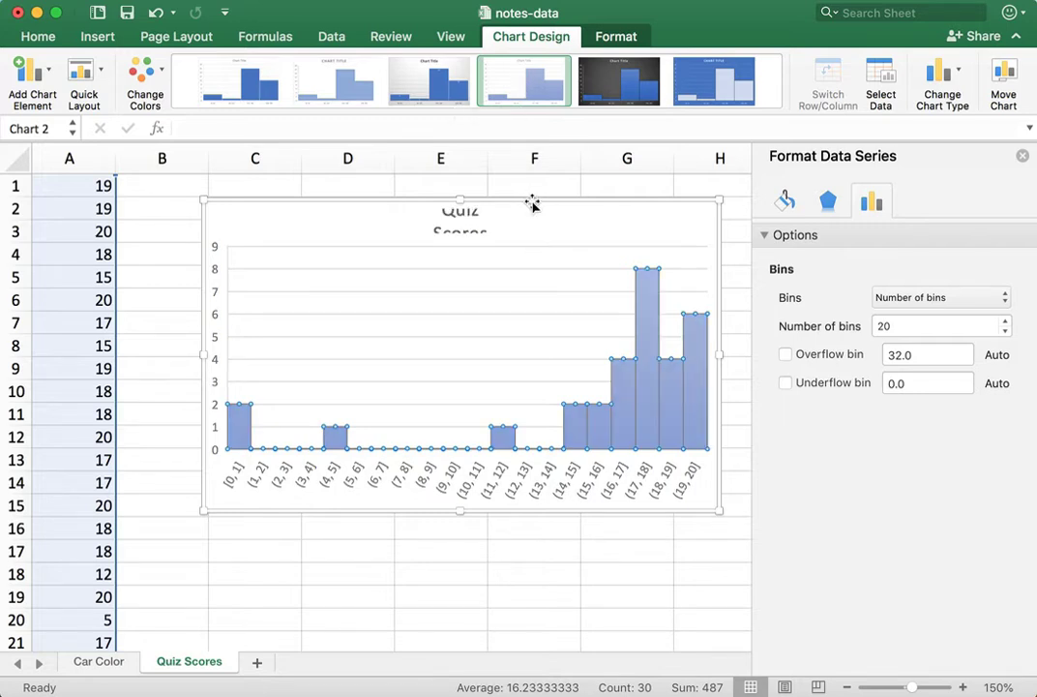
pyautogui.moveTo(532, 199); pyautogui.dragTo(533, 188)
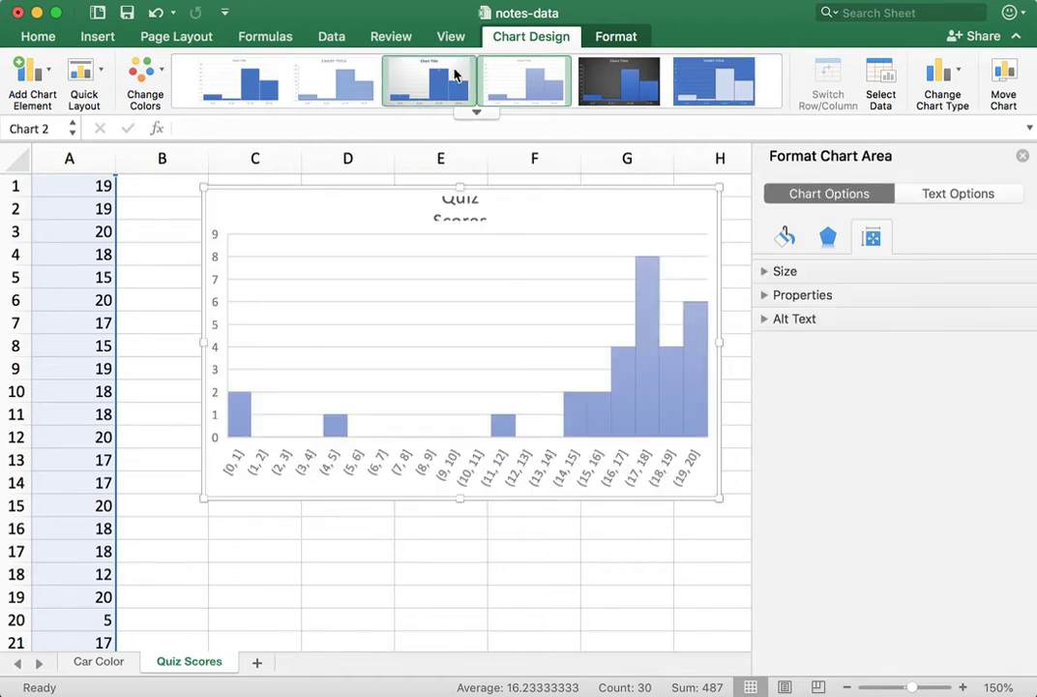
# Apply the grey-background chart style to add data labels, and switch back to the light-blue, white-background style.
pyautogui.click(437, 95)
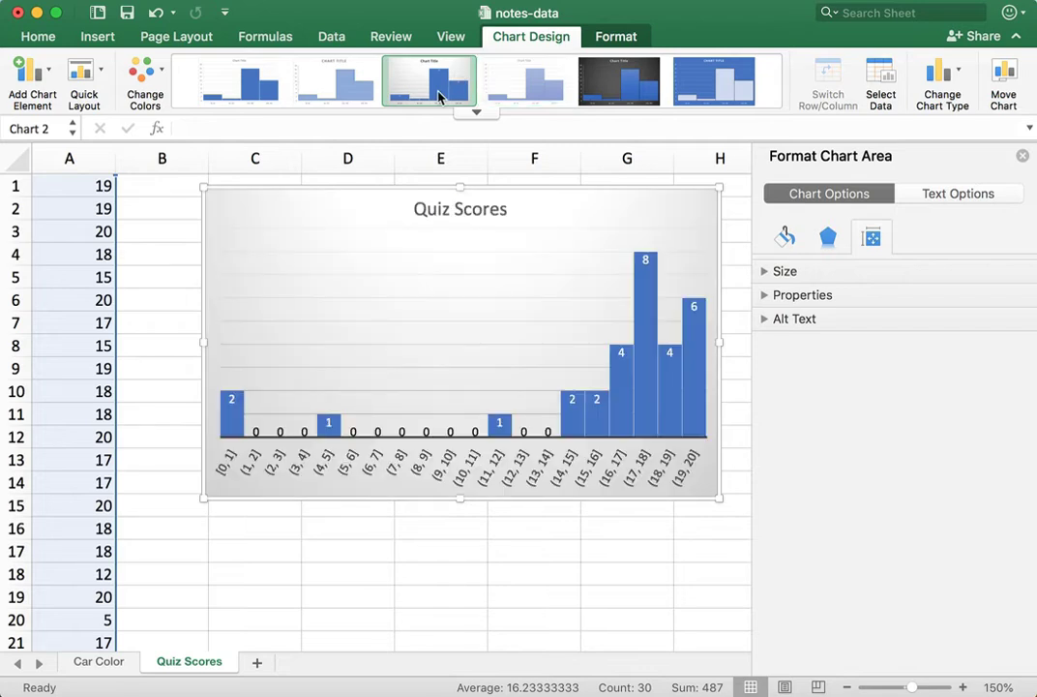
pyautogui.moveTo(648, 273)
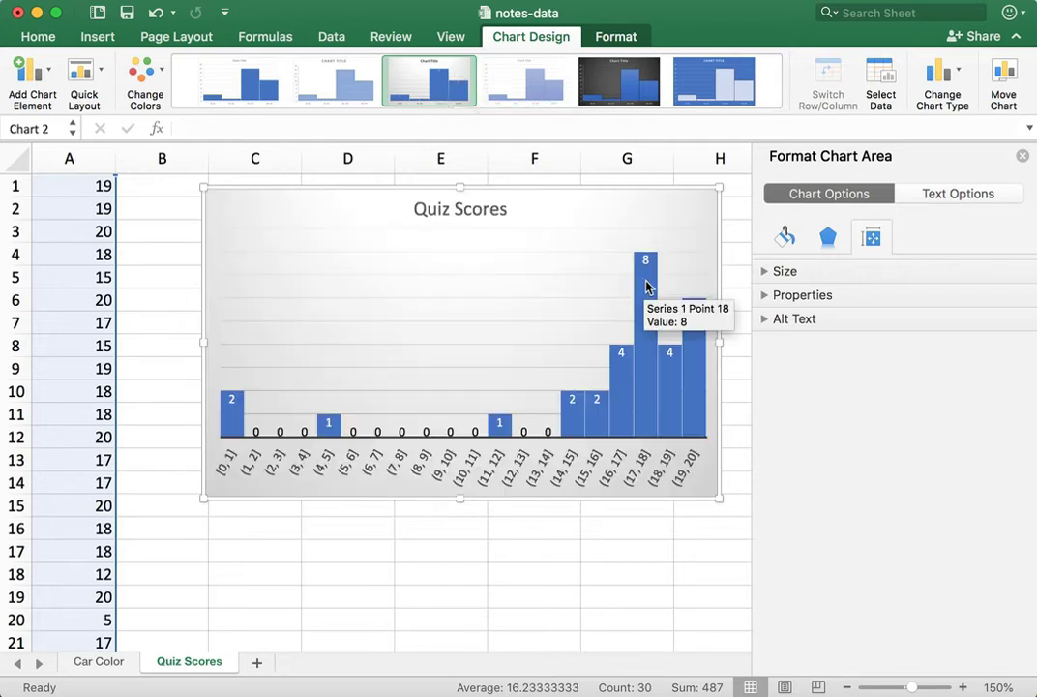
pyautogui.click(509, 84)
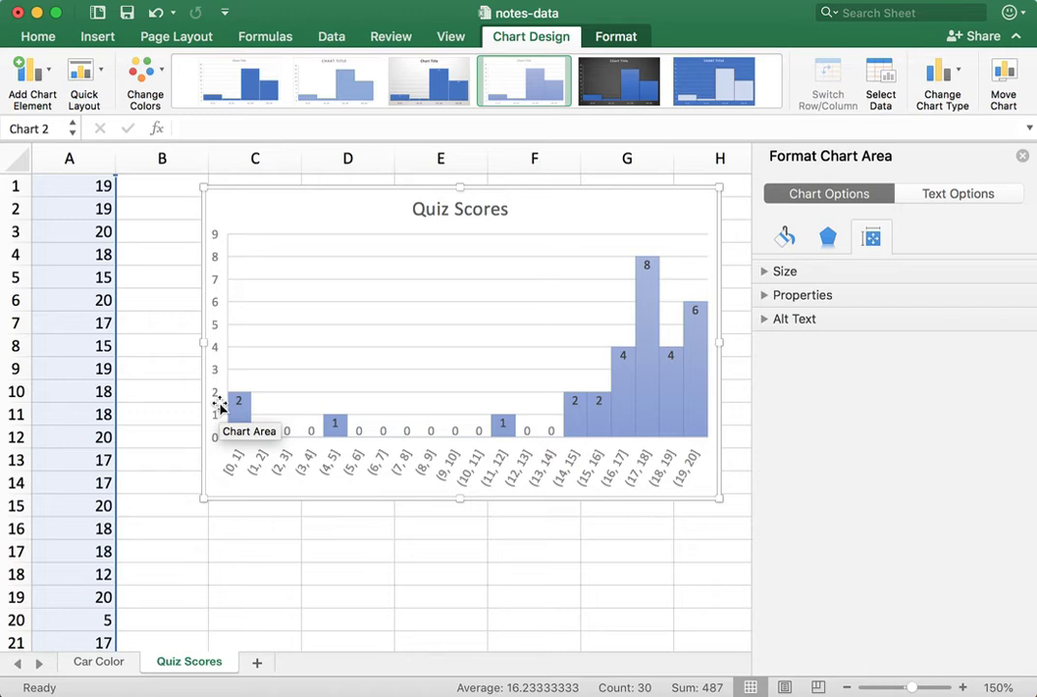
pyautogui.moveTo(659, 364)
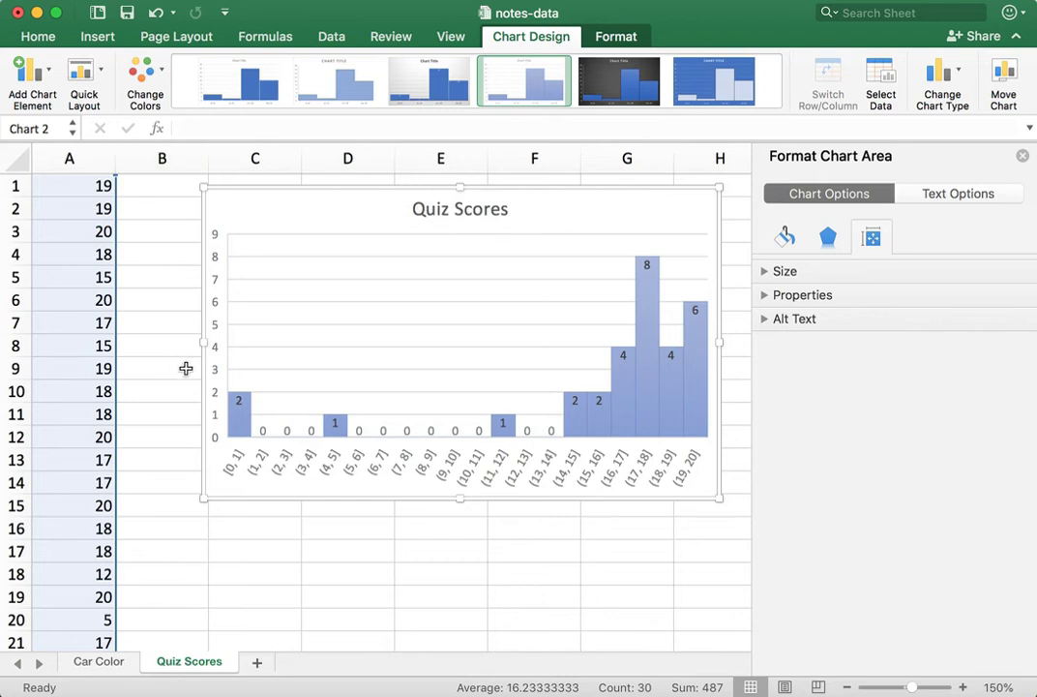
# Add a primary vertical axis title to the histogram with the text "Frequency".
pyautogui.click(45, 73)
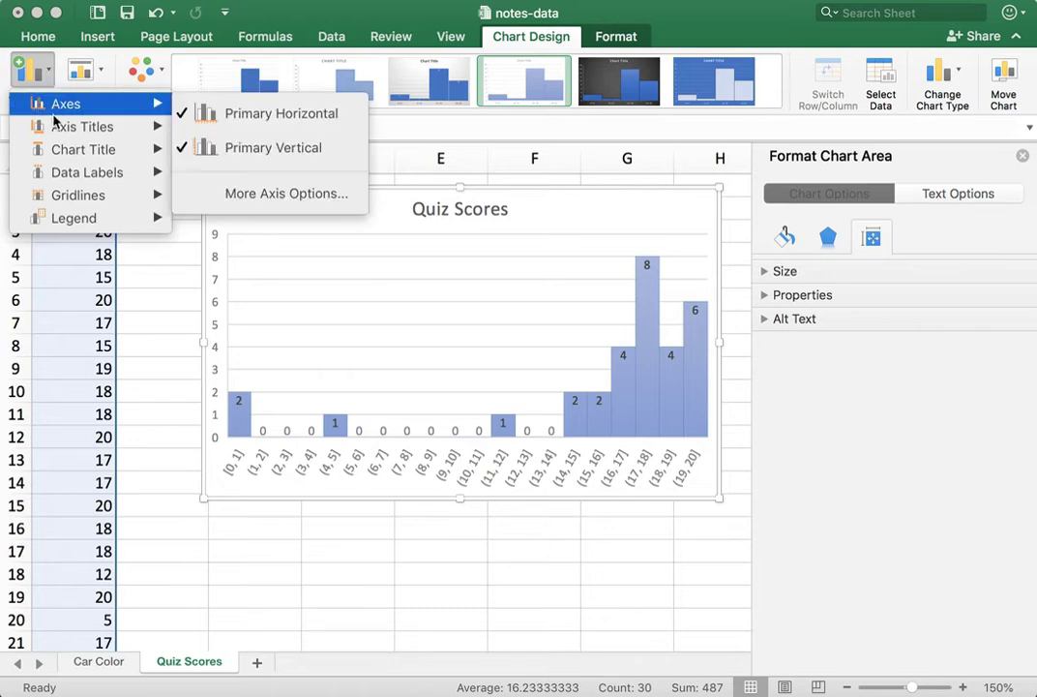
pyautogui.moveTo(55, 138)
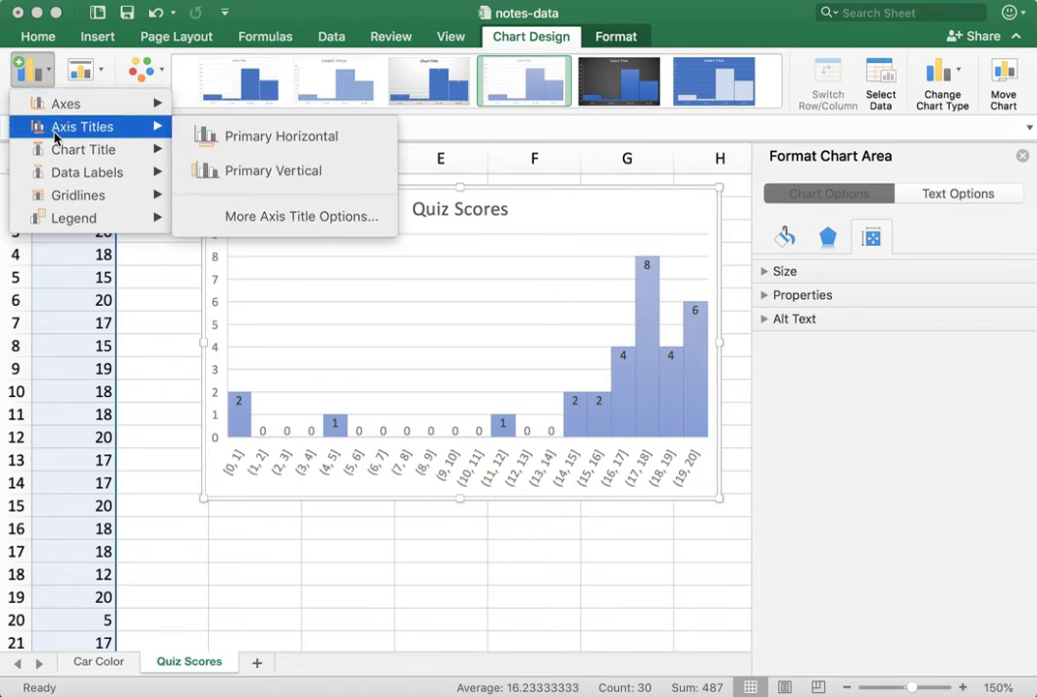
pyautogui.click(260, 180)
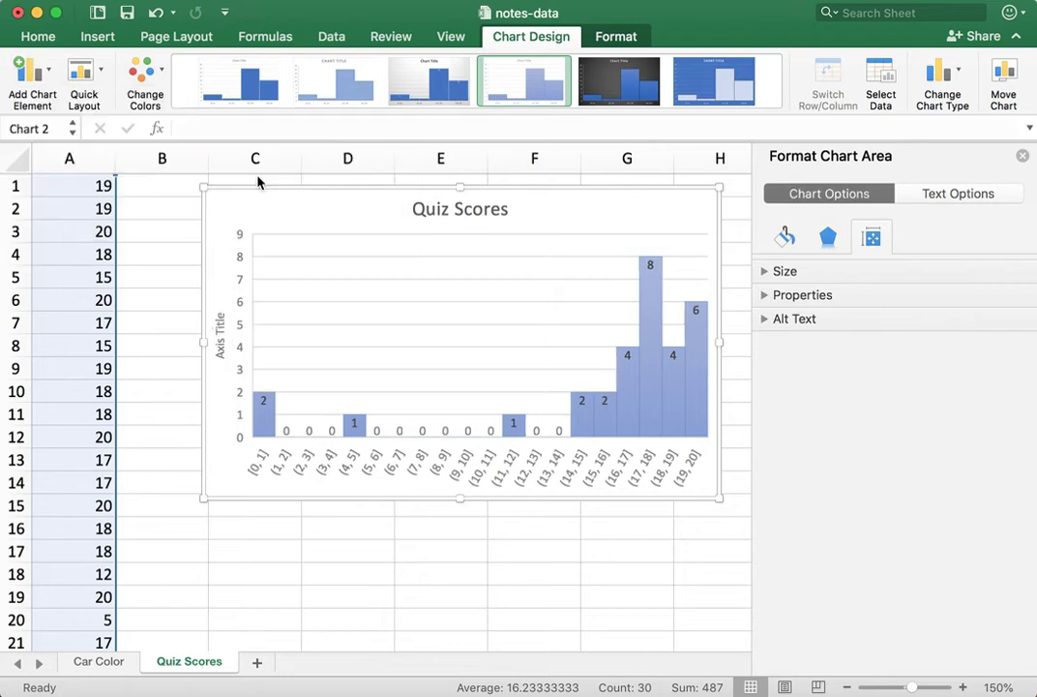
pyautogui.click(221, 341)
pyautogui.doubleClick(221, 339)
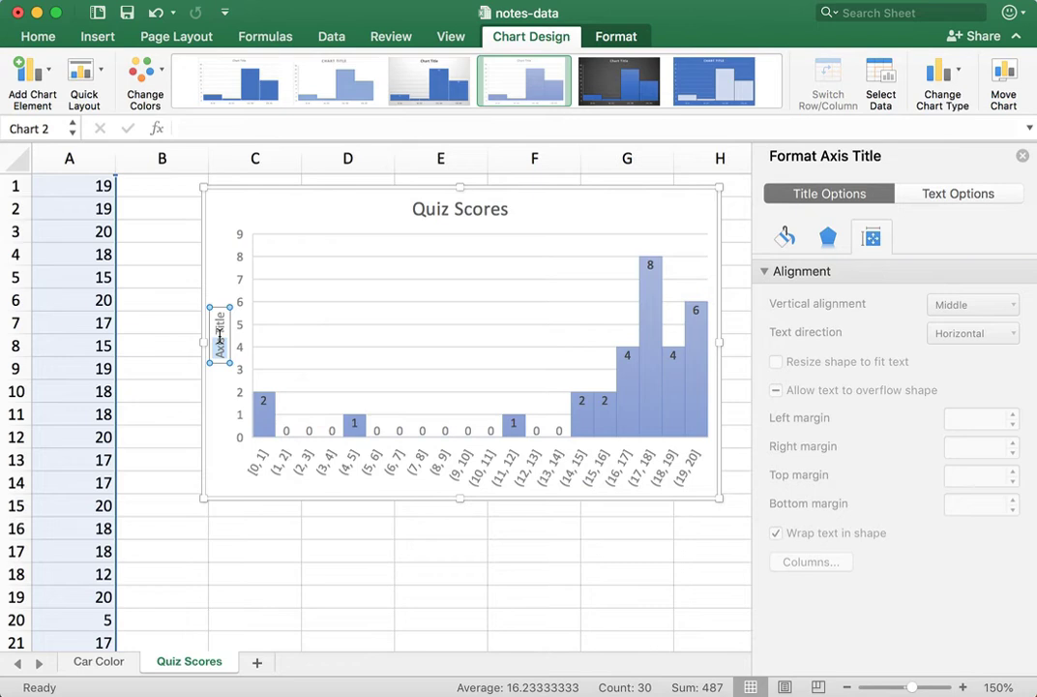
pyautogui.tripleClick(221, 337)
pyautogui.press('BackSpace')
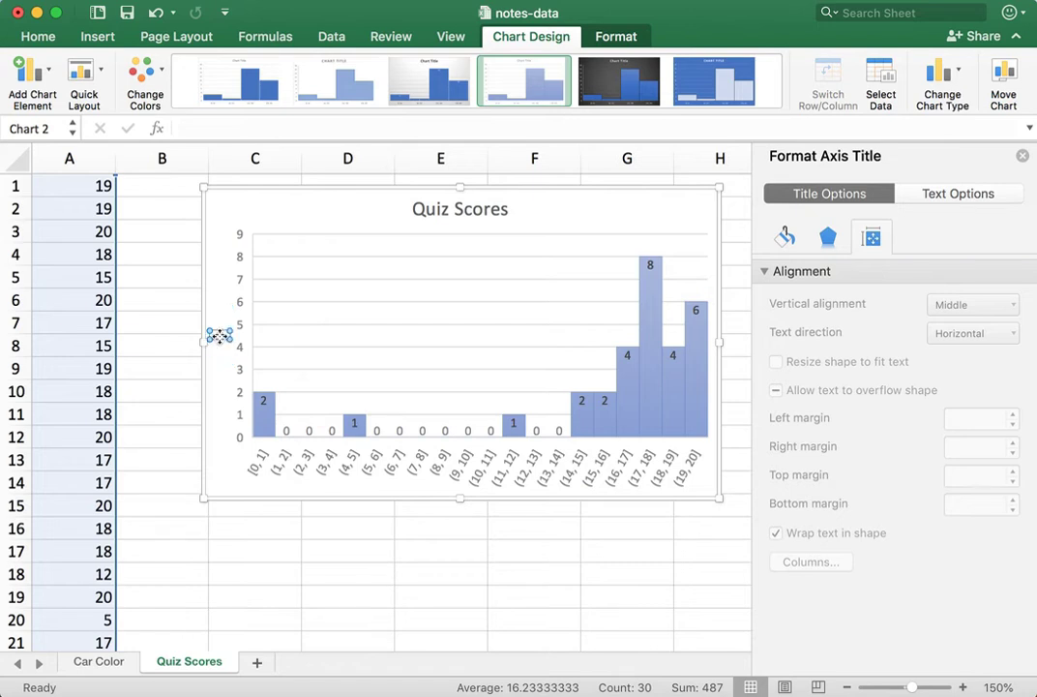
pyautogui.write('Frequency')
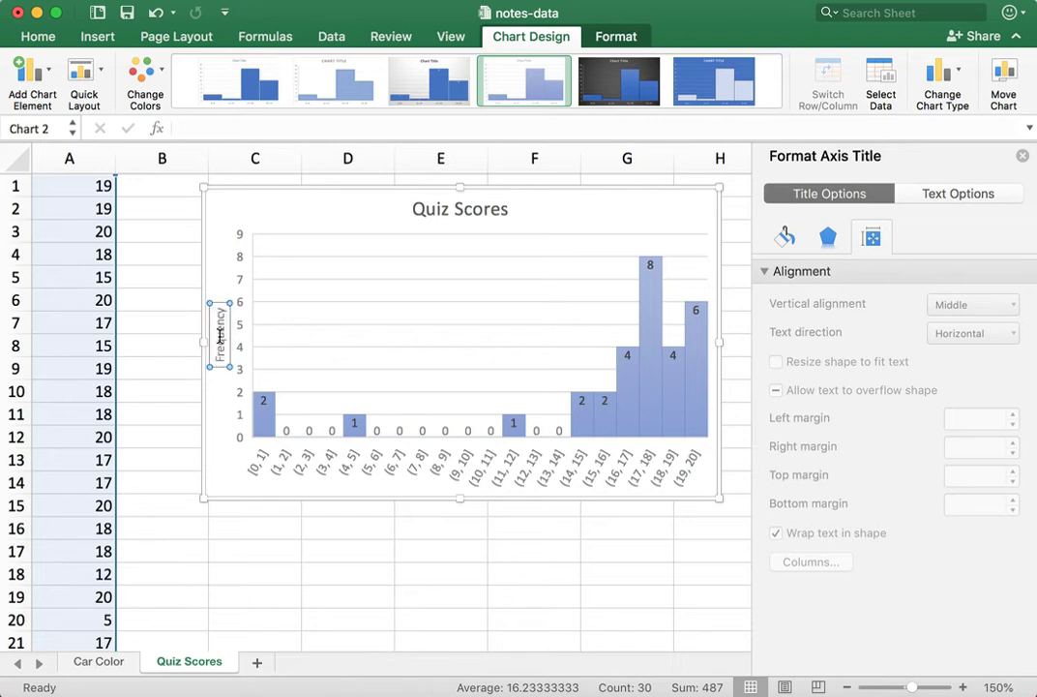
pyautogui.click(216, 265)
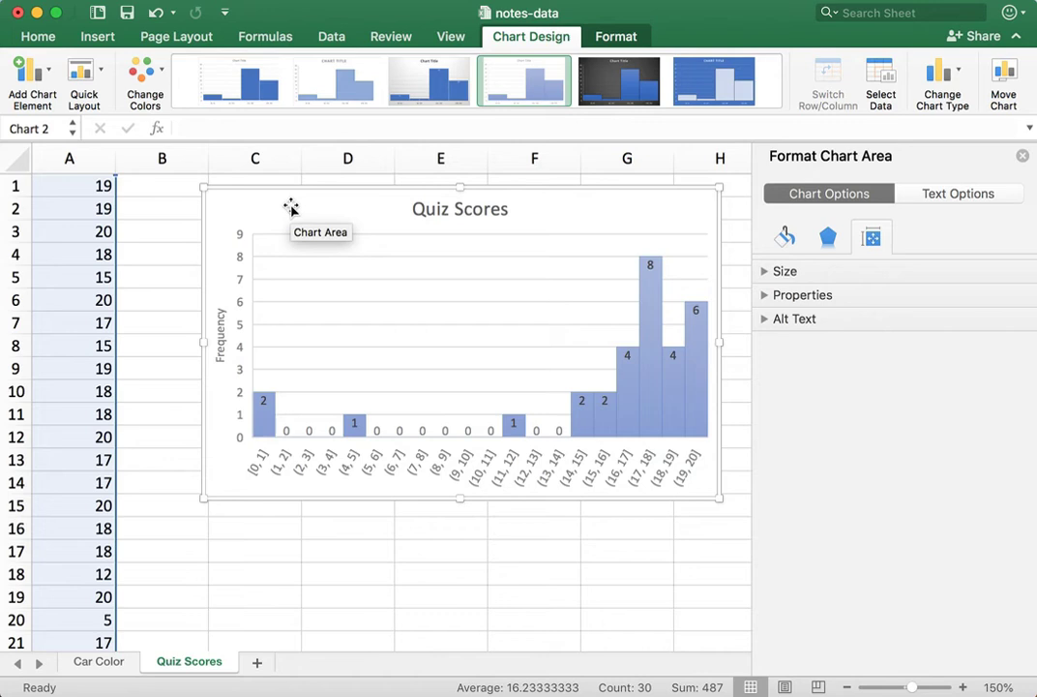
# Move the histogram closer to column A and slightly down.
pyautogui.moveTo(290, 204); pyautogui.dragTo(256, 281)
pyautogui.moveTo(282, 264); pyautogui.dragTo(254, 217)
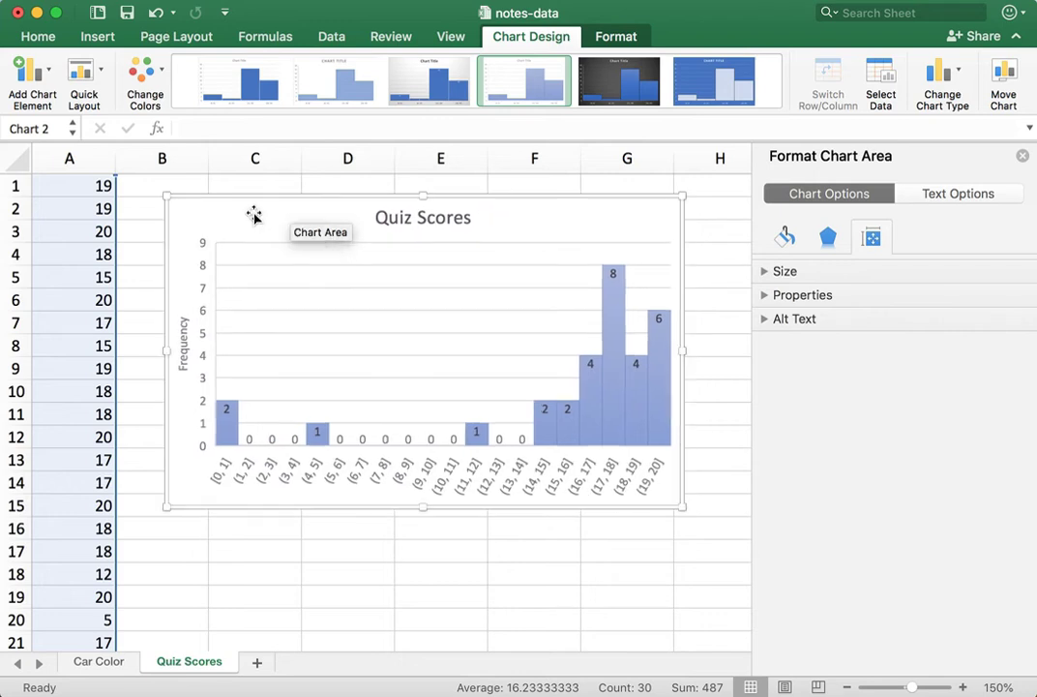
# Check the file types offered for saving the histogram as a picture, and cancel without saving.
pyautogui.rightClick(541, 225)
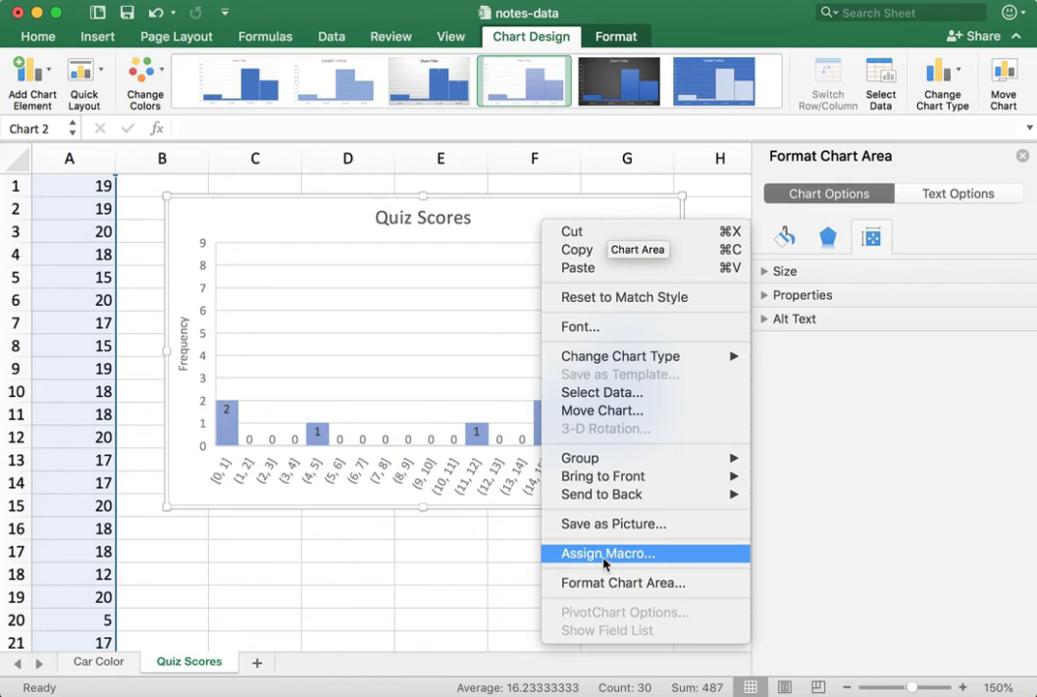
pyautogui.click(605, 527)
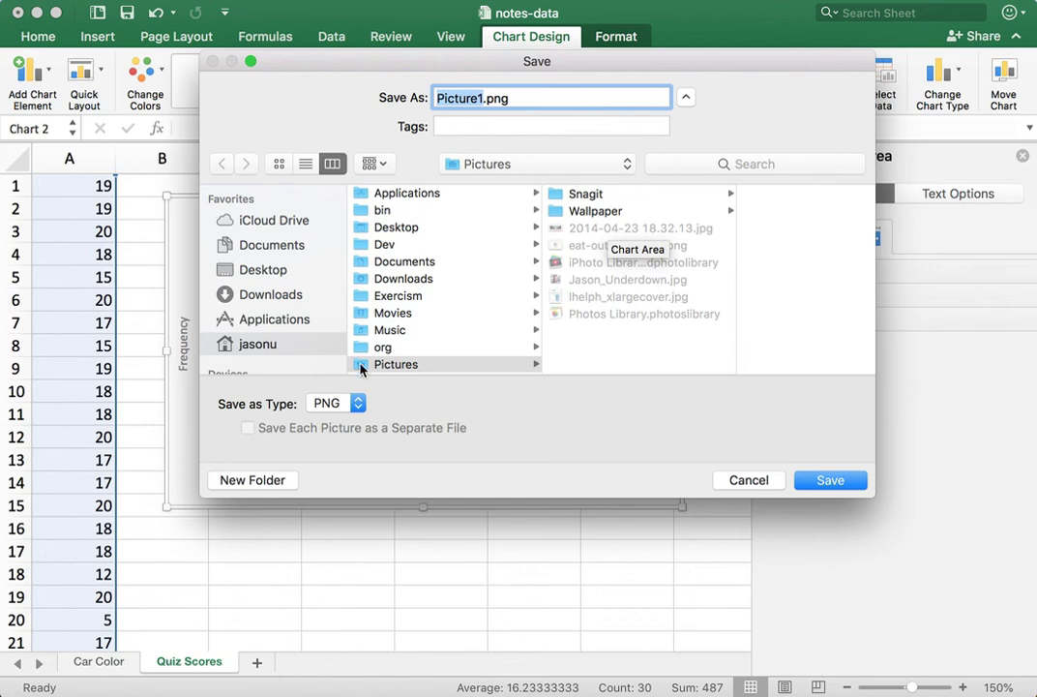
pyautogui.click(357, 408)
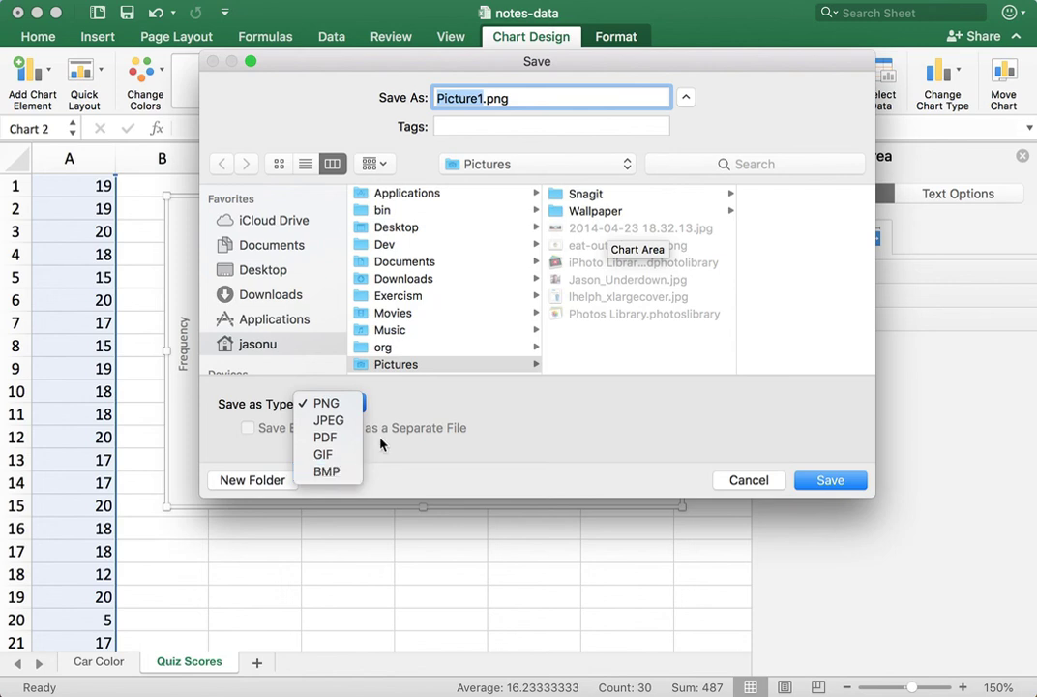
pyautogui.click(389, 406)
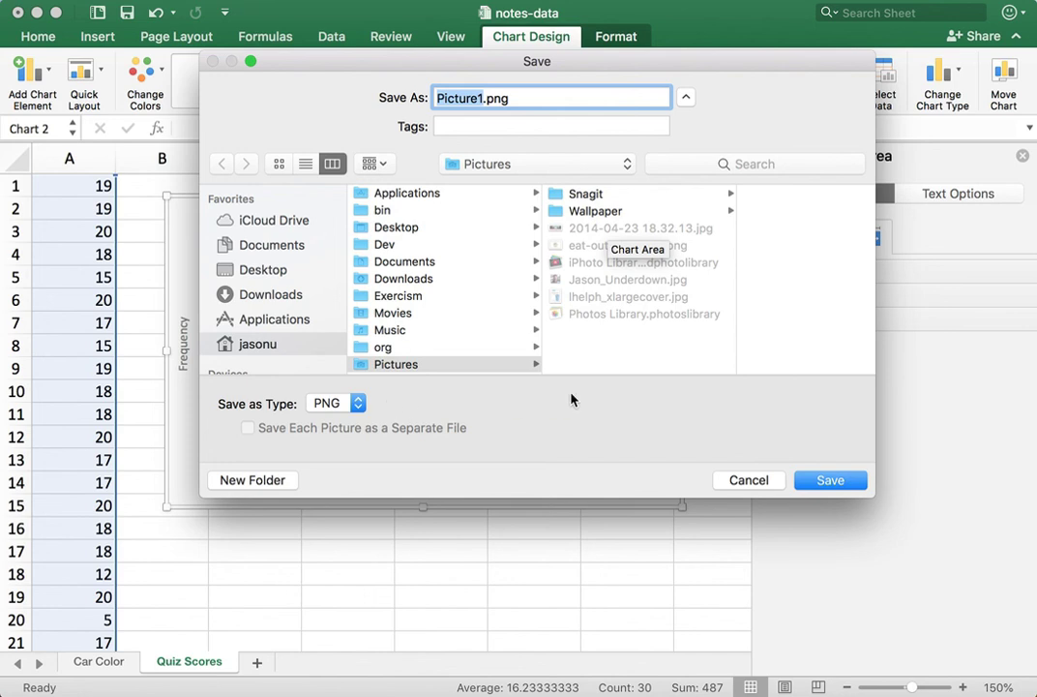
pyautogui.click(750, 481)
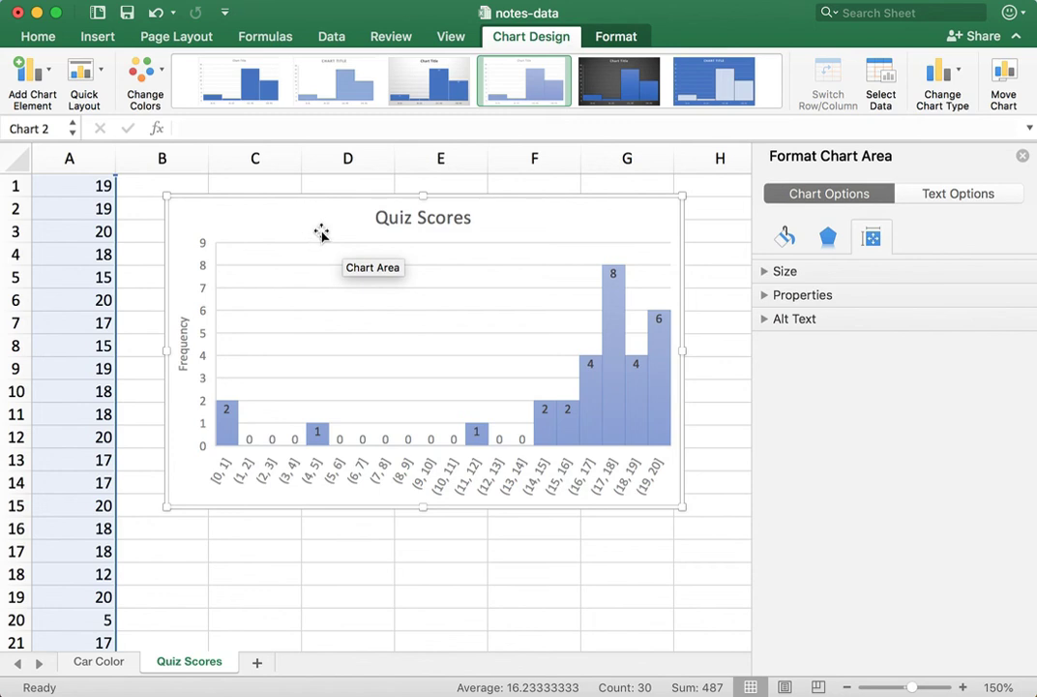
# Shift the Quiz Scores chart slightly further toward the data in column A.
pyautogui.moveTo(323, 221)
pyautogui.mouseDown()
pyautogui.moveTo(342, 237)
pyautogui.moveTo(316, 220)
pyautogui.mouseUp()
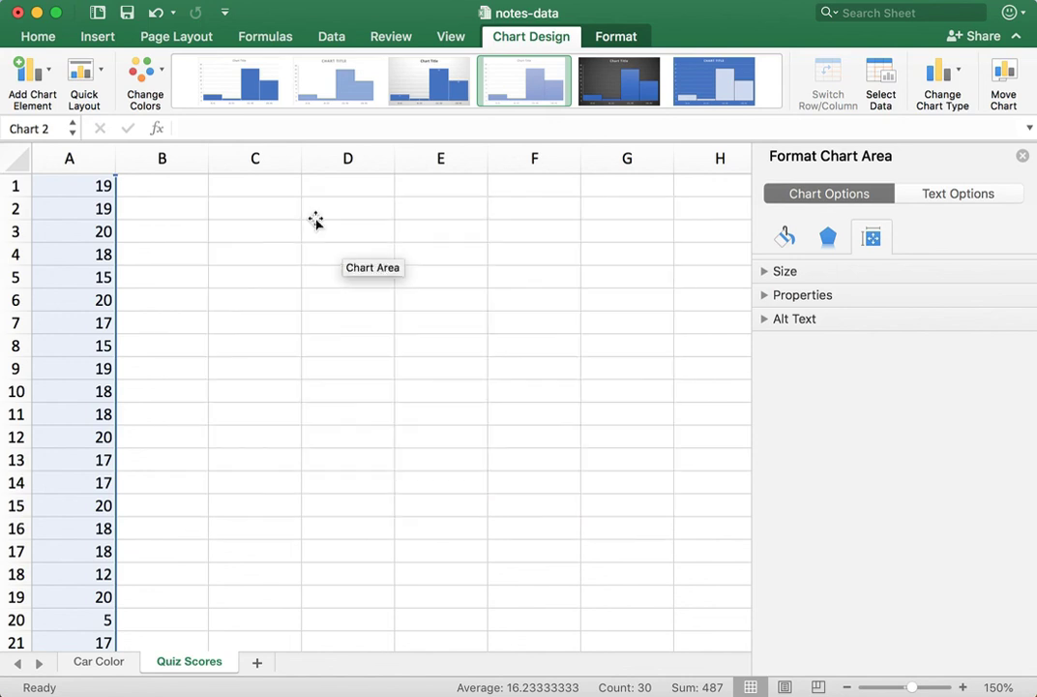